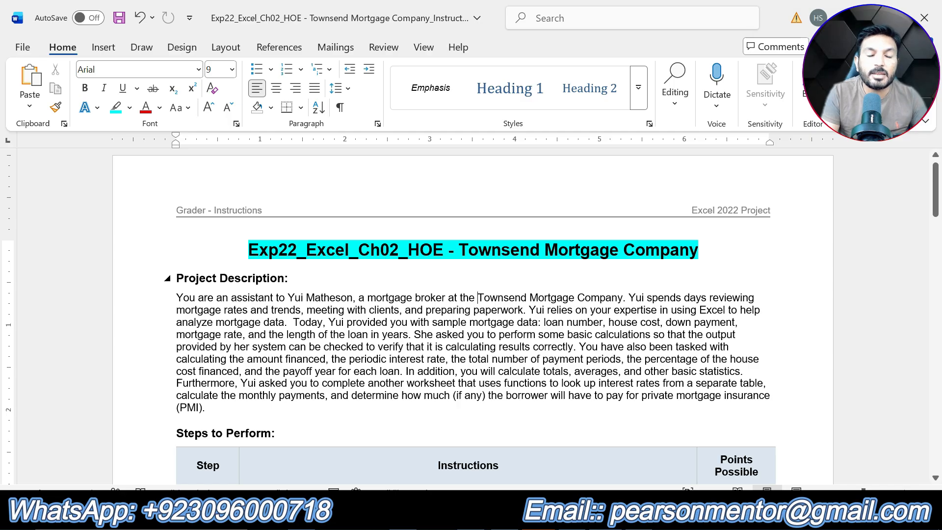
# - Highlight the "Project Description:" heading in turquoise
pyautogui.moveTo(298, 277); pyautogui.dragTo(176, 277)
pyautogui.click(244, 255)
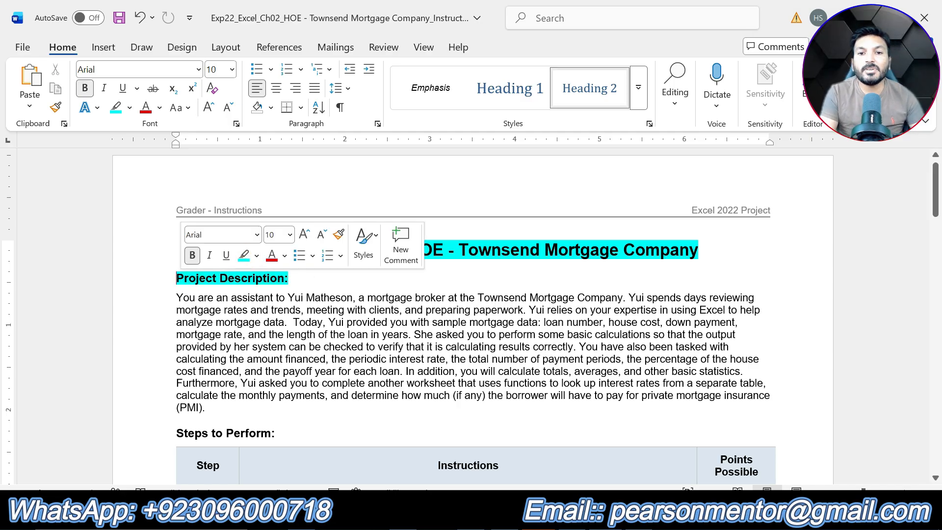
pyautogui.click(391, 309)
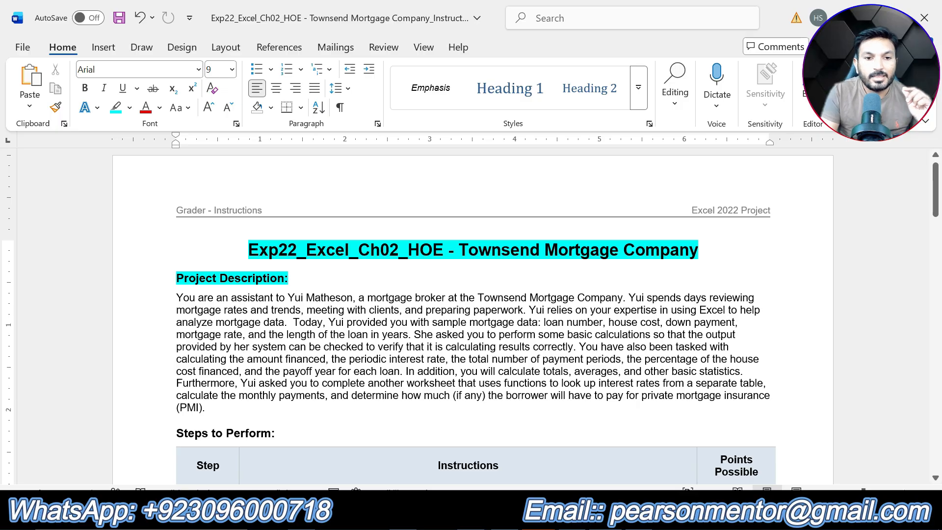
# - Highlight the "Steps to Perform:" heading in turquoise
pyautogui.moveTo(207, 407); pyautogui.dragTo(176, 296)
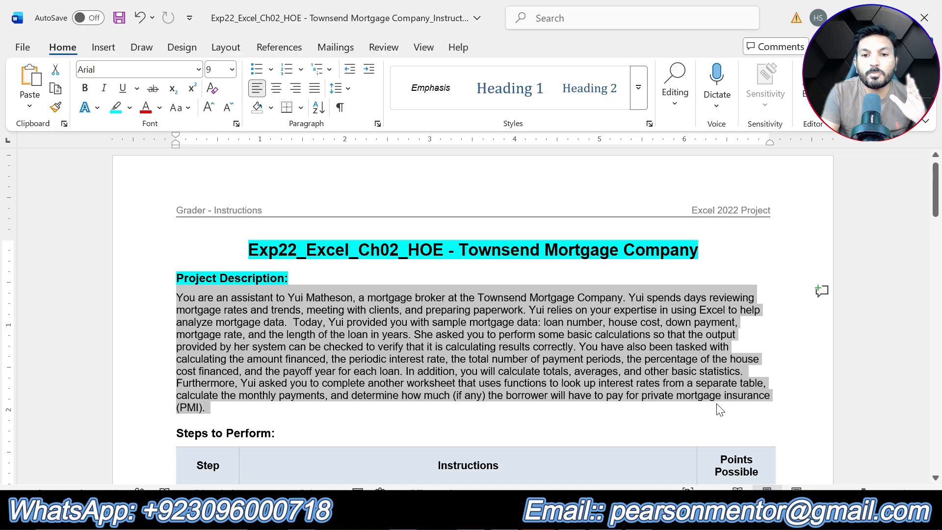
pyautogui.click(621, 392)
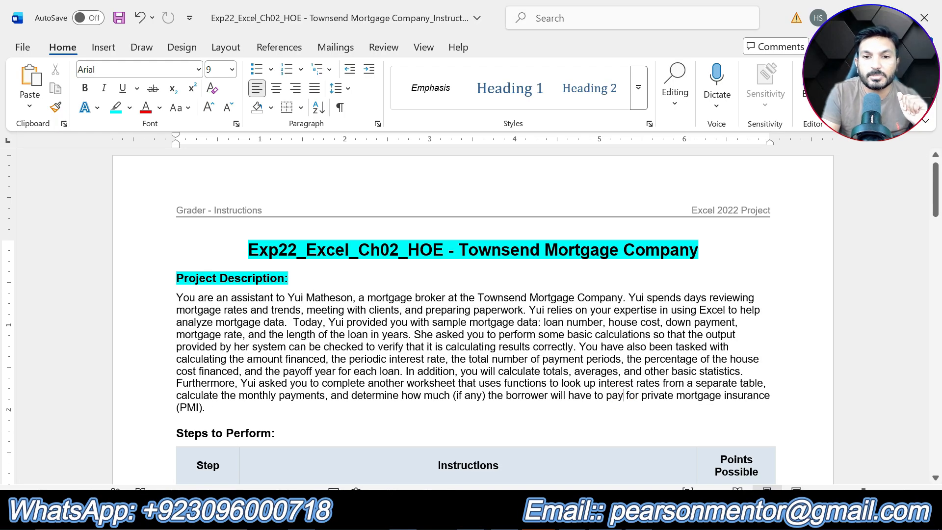
pyautogui.scroll(-3, 623, 395)
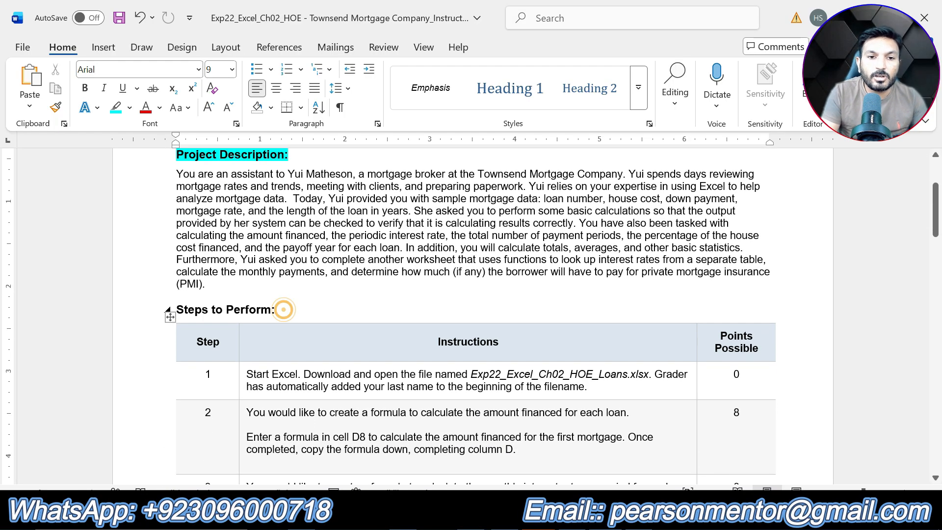
pyautogui.moveTo(283, 309); pyautogui.dragTo(175, 310)
pyautogui.click(248, 281)
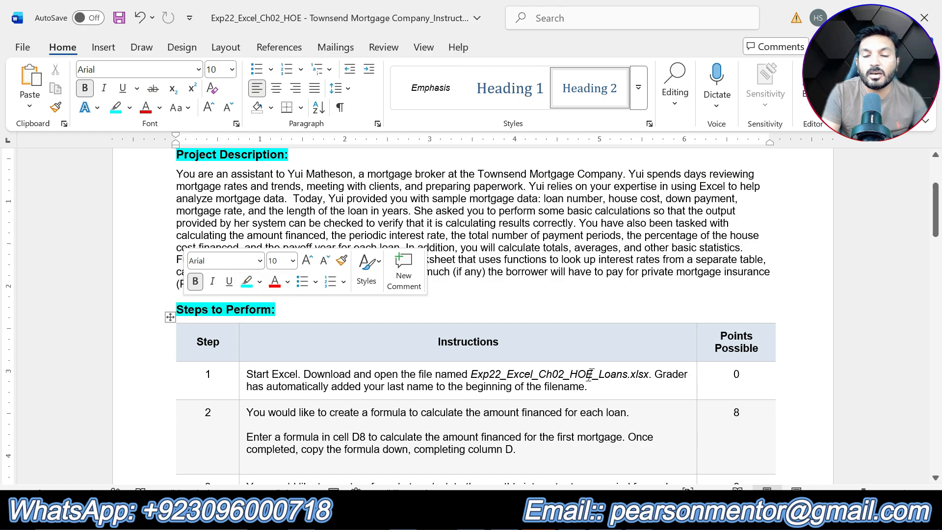
# - Highlight the instruction text of step 1 in yellow
pyautogui.scroll(-4, 606, 362)
pyautogui.scroll(-20, 606, 362)
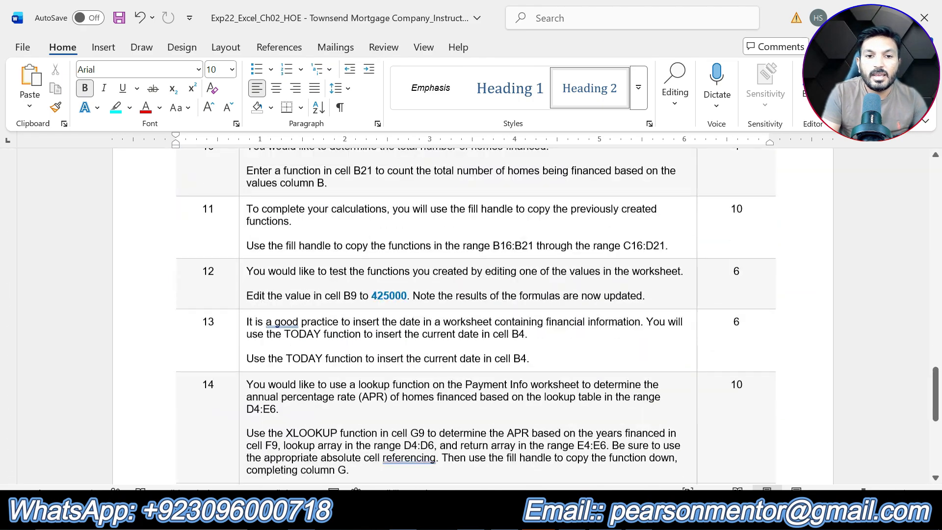
pyautogui.scroll(-3, 606, 362)
pyautogui.scroll(10, 607, 362)
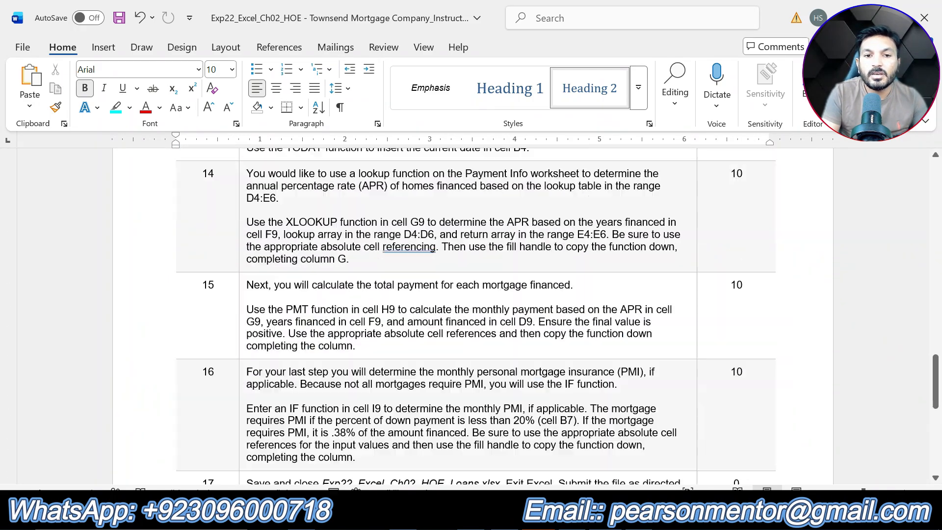
pyautogui.scroll(20, 606, 365)
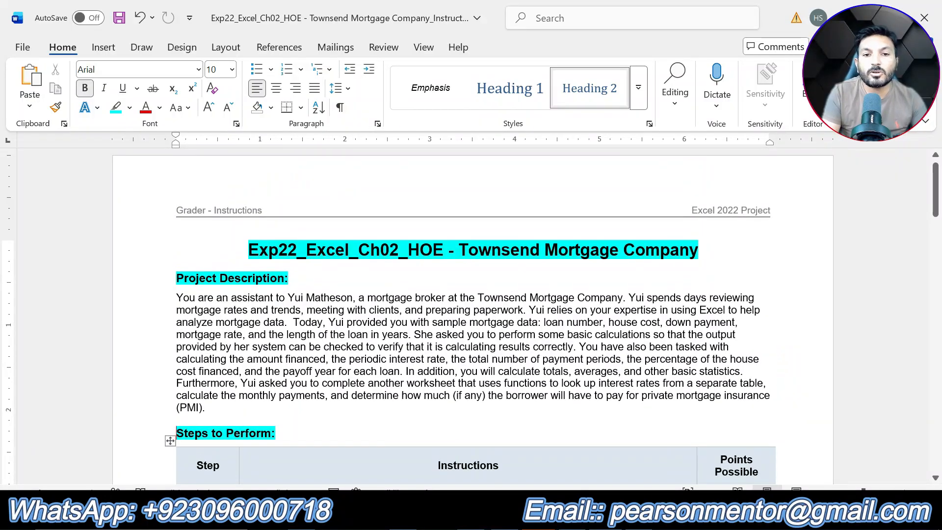
pyautogui.scroll(-1, 697, 400)
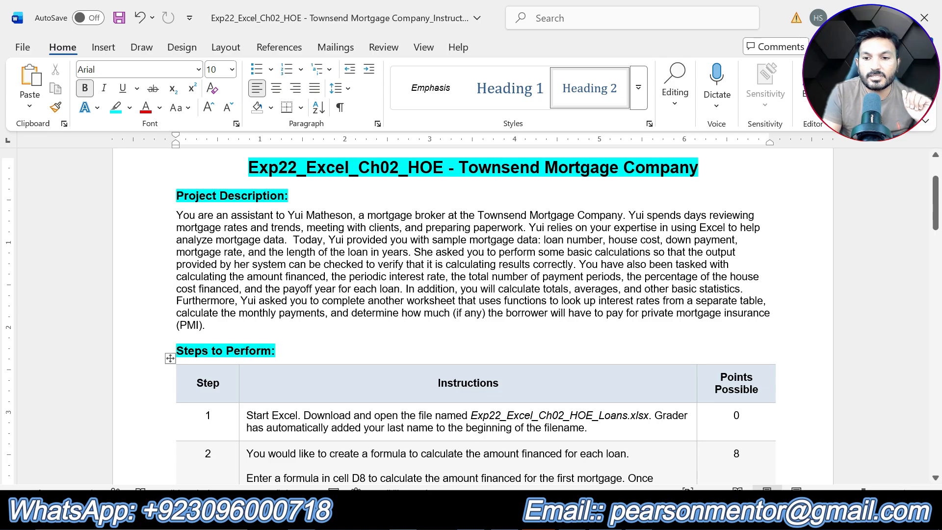
pyautogui.moveTo(591, 427); pyautogui.dragTo(246, 415)
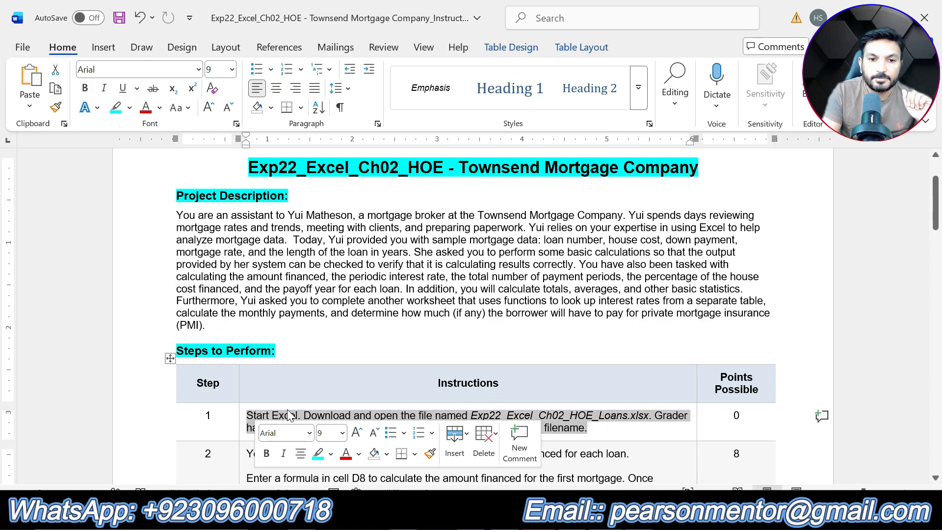
pyautogui.click(330, 453)
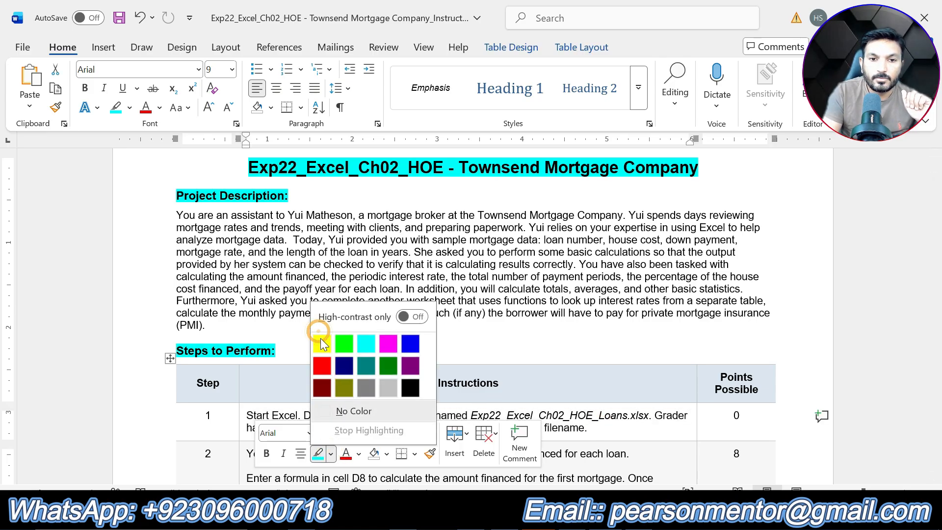
pyautogui.click(322, 343)
pyautogui.click(591, 427)
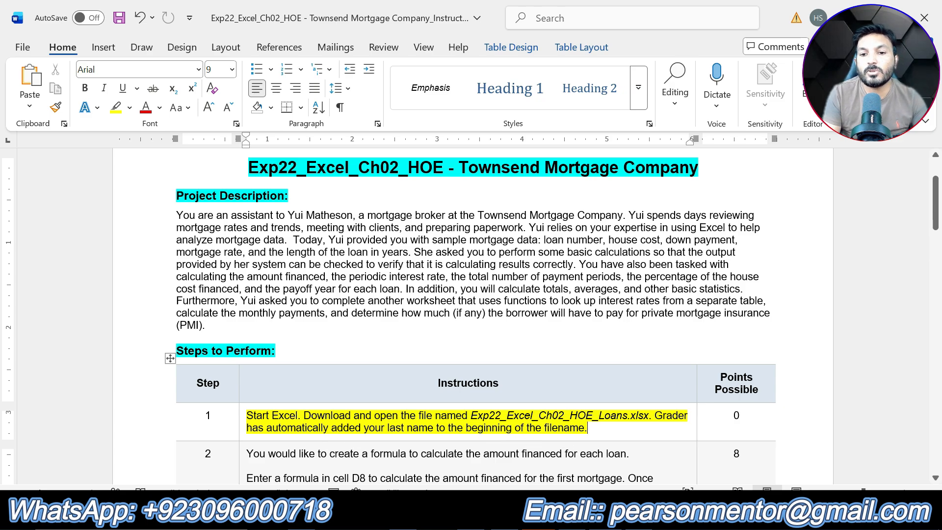
# - Undo the yellow highlight on step 1's instructions
pyautogui.hotkey('alt', 'Tab')
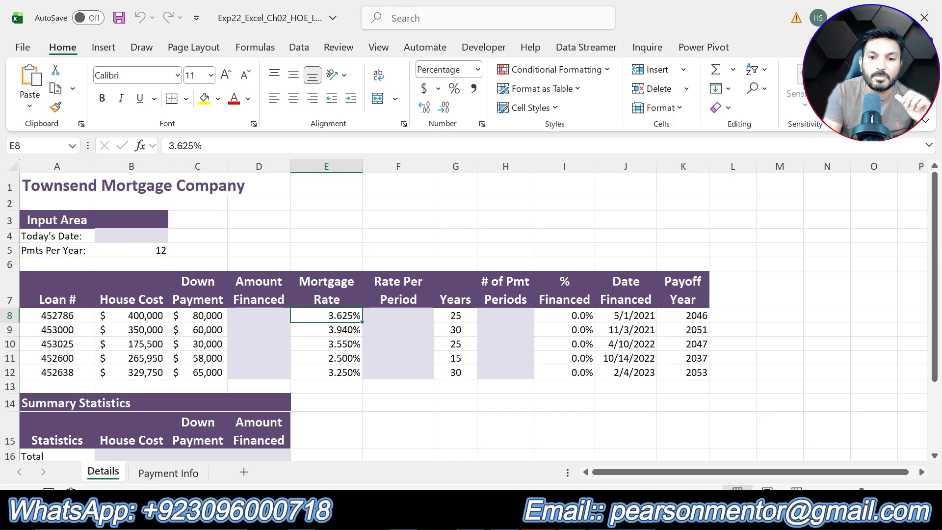
pyautogui.click(616, 408)
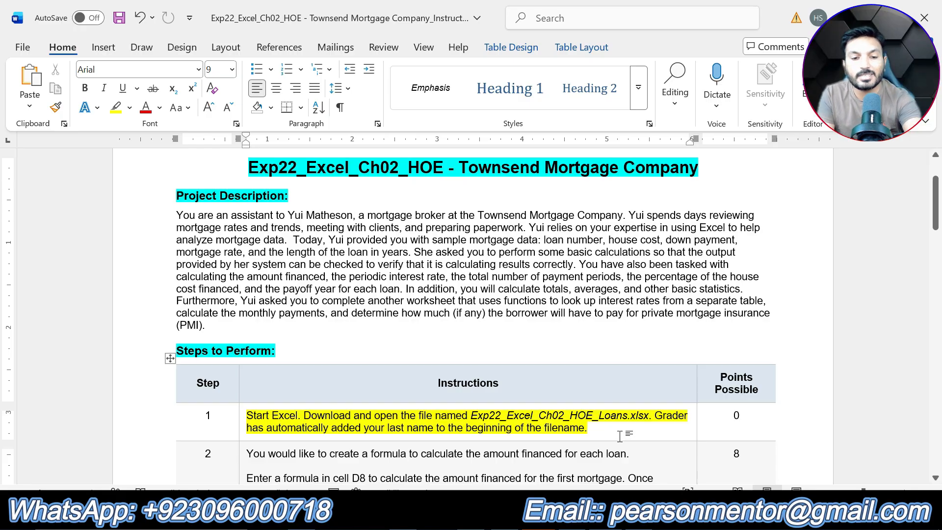
pyautogui.hotkey('ctrl', 'z')
# - Highlight the instruction text of step 2 in yellow
pyautogui.scroll(-5, 471, 314)
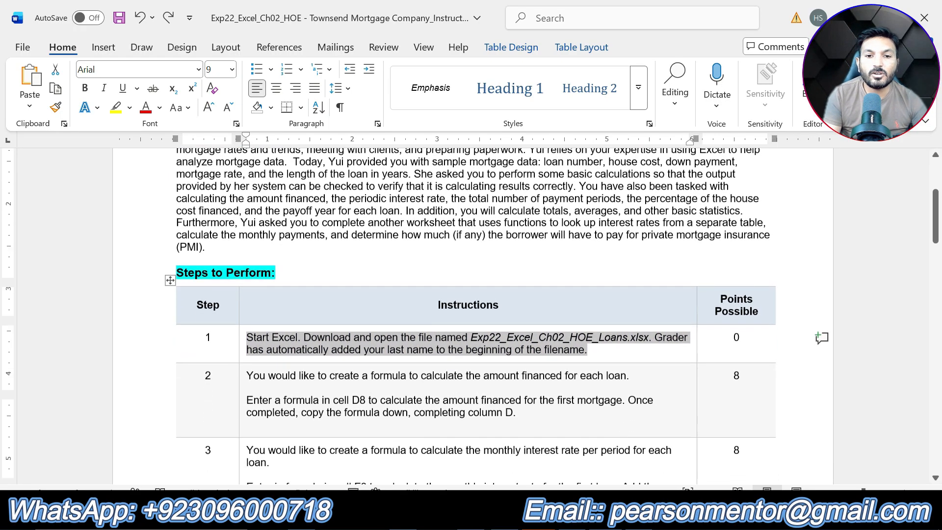
pyautogui.moveTo(520, 248); pyautogui.dragTo(247, 206)
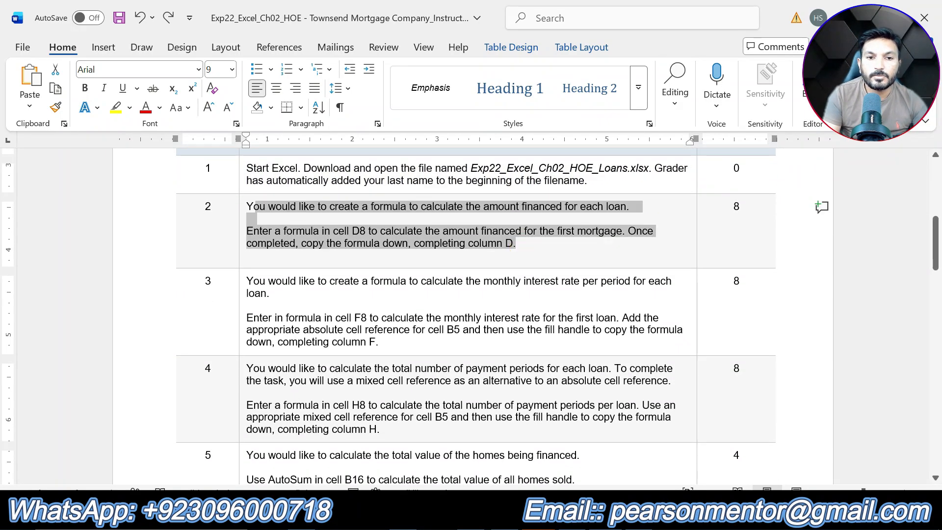
pyautogui.click(308, 169)
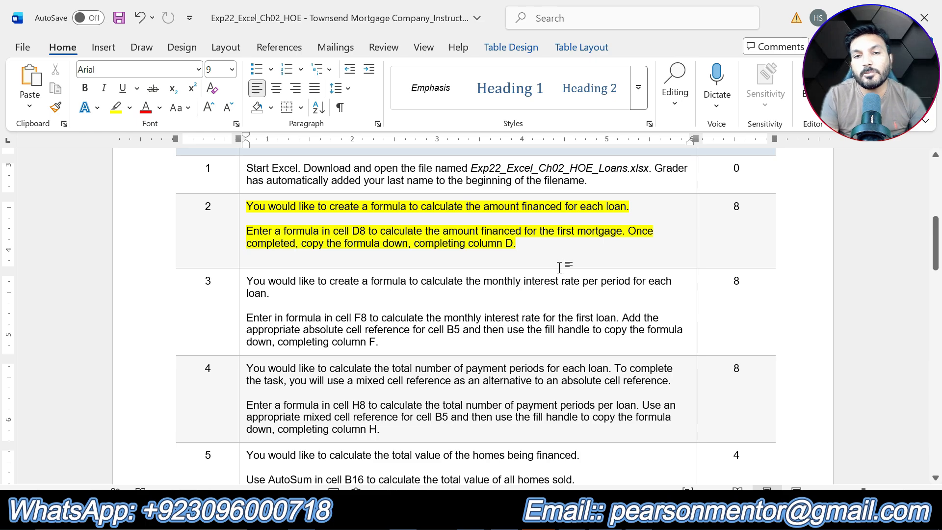
# - Enter the formula =B8-C8 in cell D8 to calculate the amount financed for the first loan
pyautogui.click(577, 512)
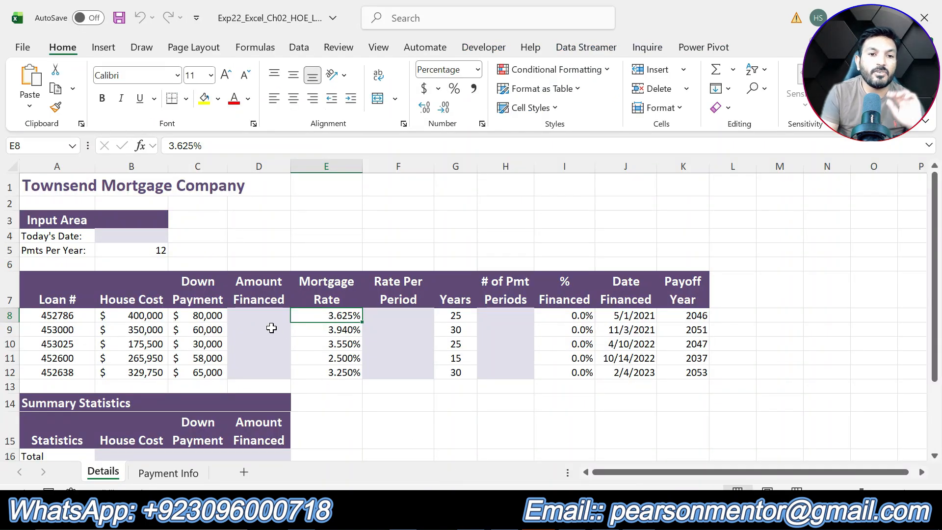
pyautogui.moveTo(261, 312); pyautogui.dragTo(259, 371)
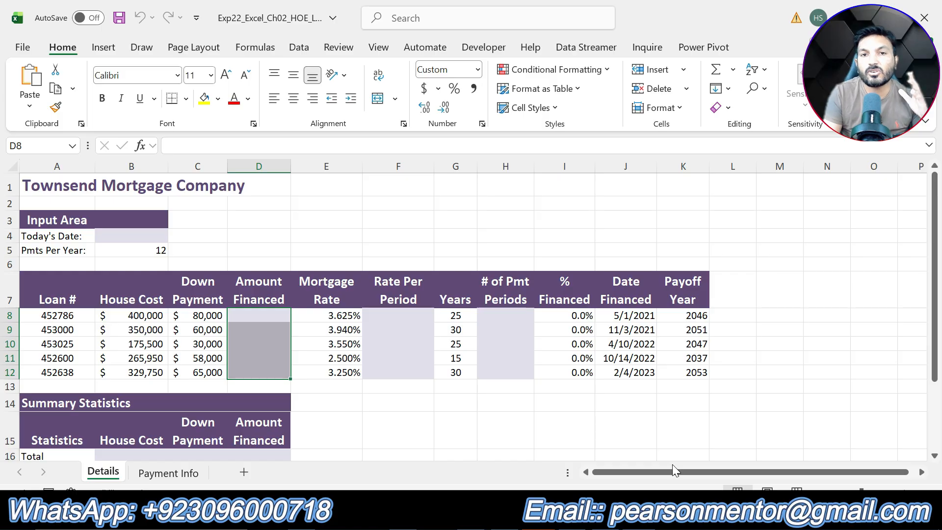
pyautogui.click(252, 317)
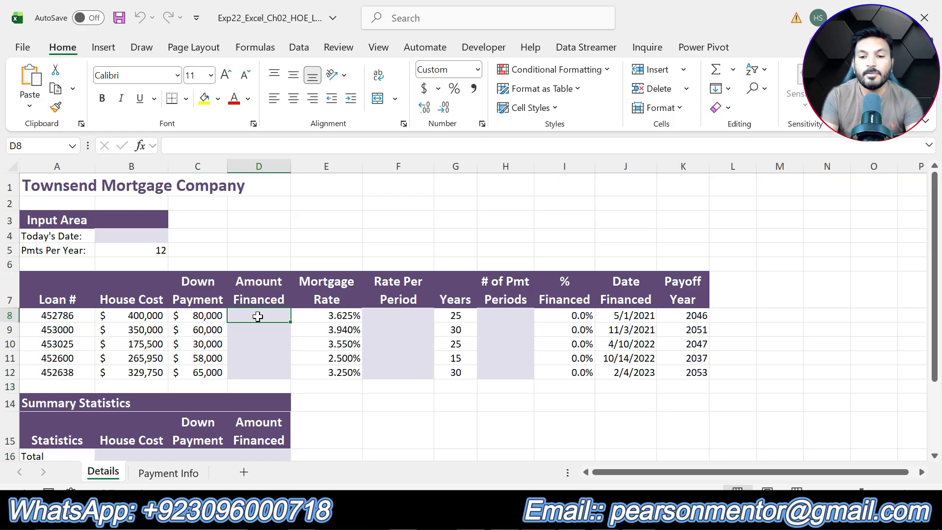
pyautogui.write('=')
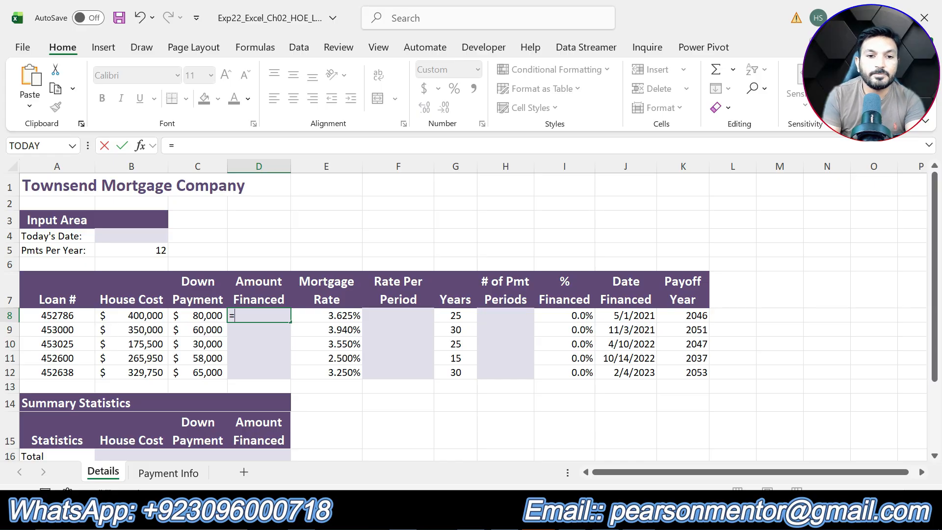
pyautogui.click(144, 318)
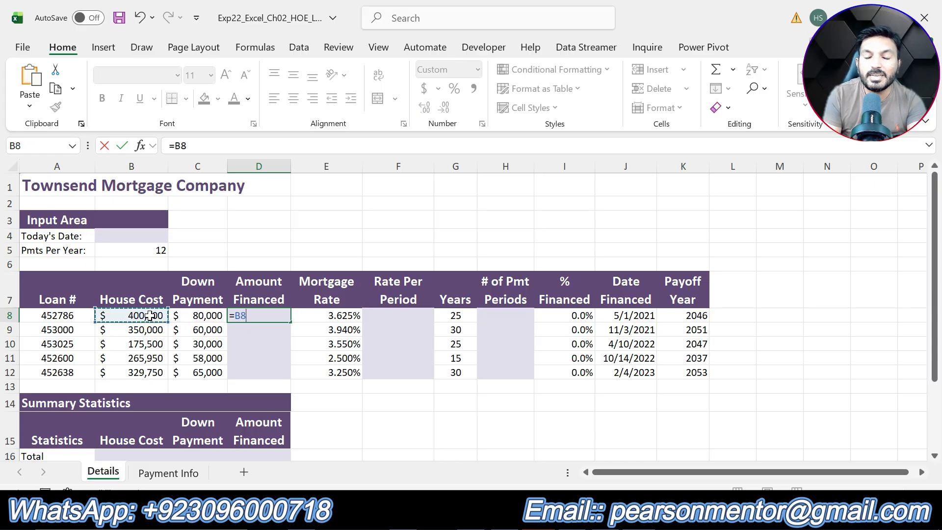
pyautogui.write('-')
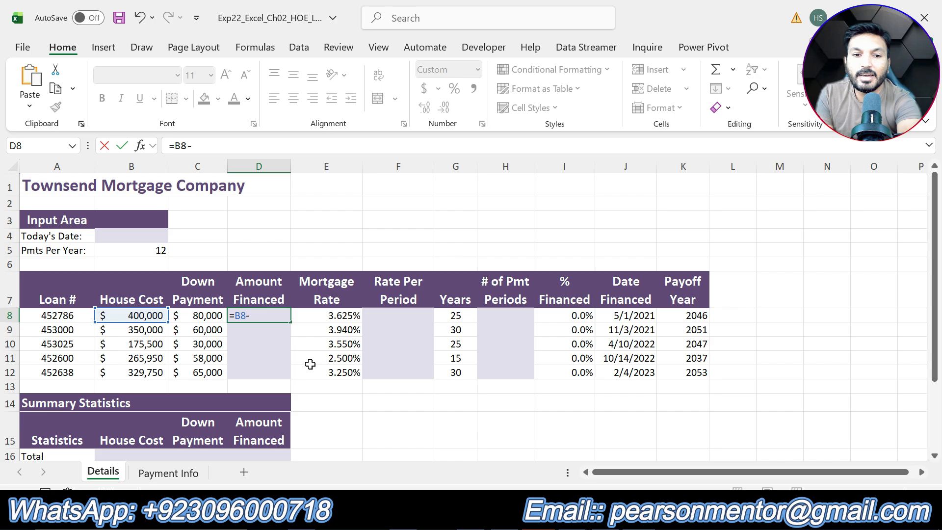
pyautogui.click(212, 321)
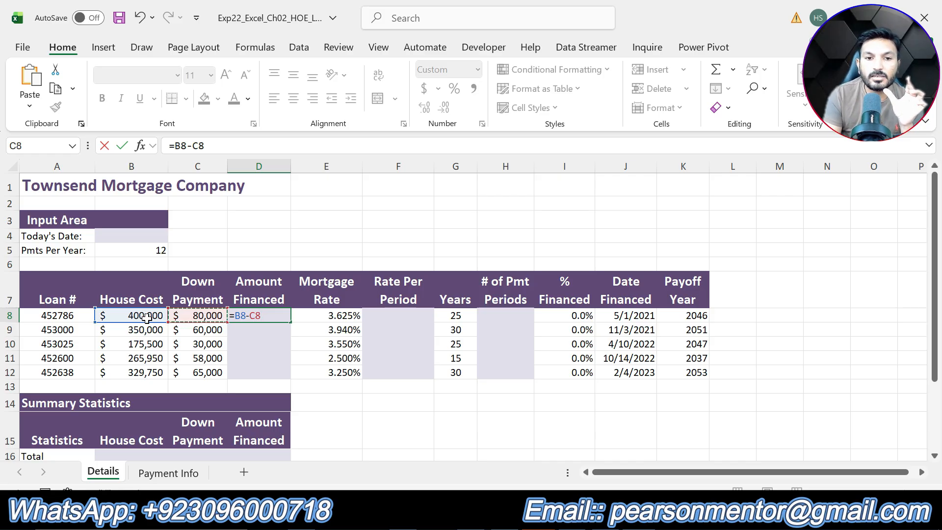
pyautogui.press('Return')
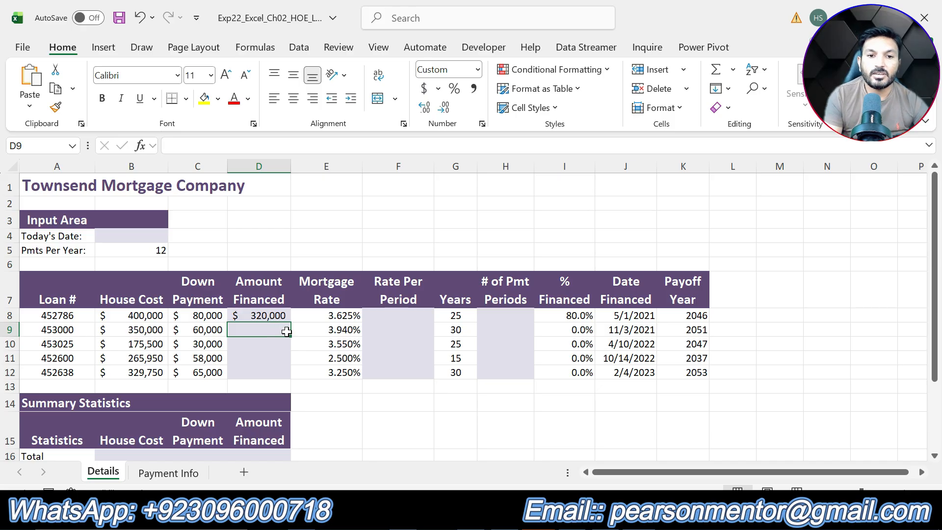
# - Copy the amount financed formula from D8 down through D12 with the fill handle
pyautogui.click(269, 317)
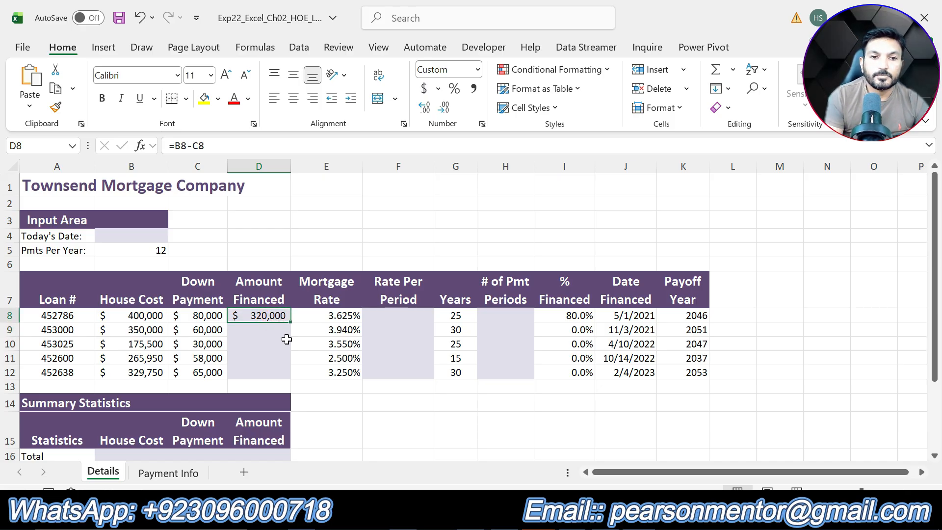
pyautogui.moveTo(289, 323); pyautogui.dragTo(291, 377)
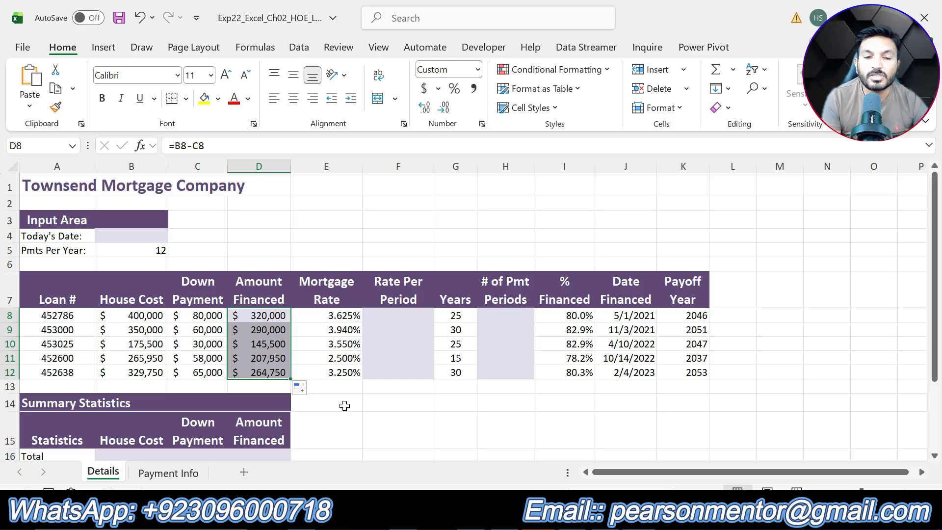
pyautogui.click(344, 406)
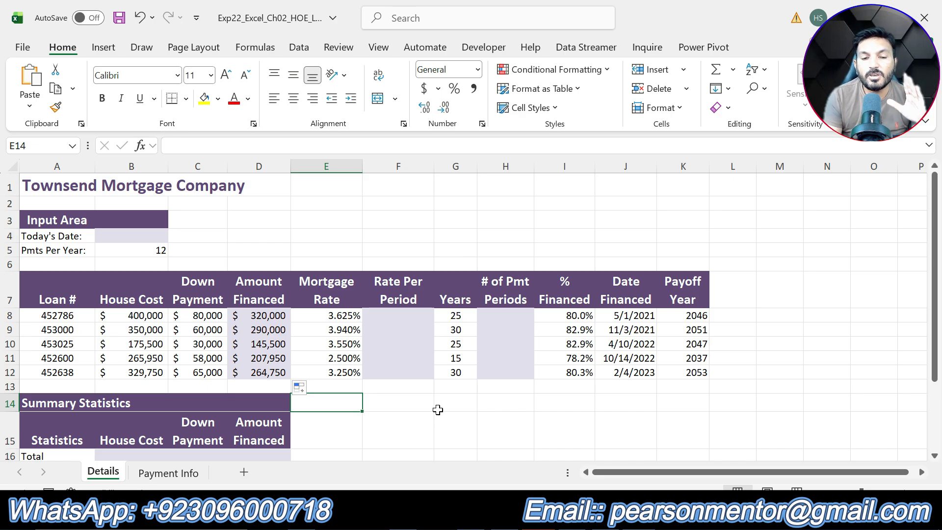
# - Undo step 2's highlight in the instructions and highlight step 3's instruction text in yellow
pyautogui.hotkey('alt', 'Tab')
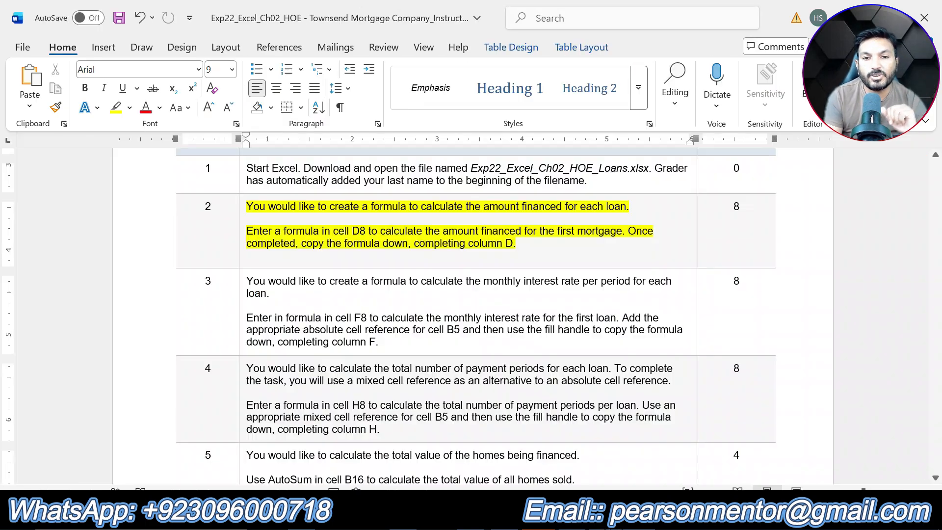
pyautogui.hotkey('ctrl', 'z')
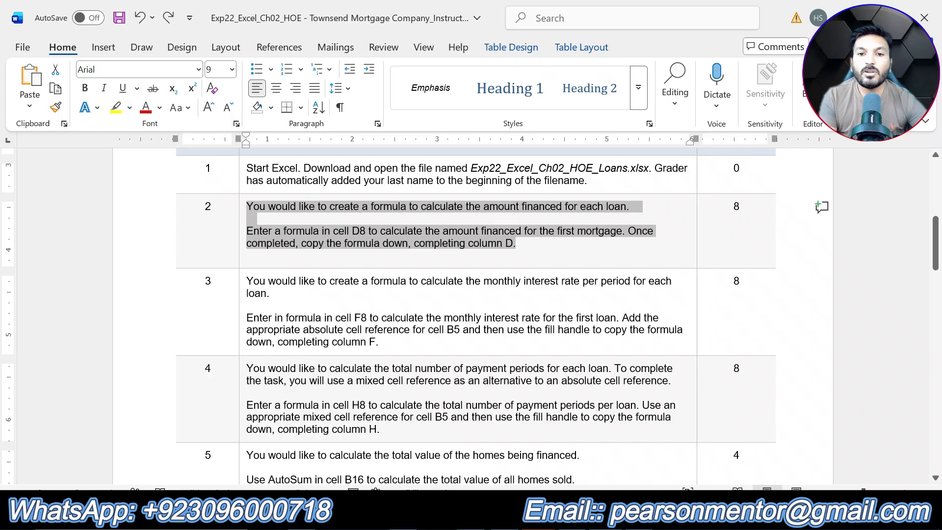
pyautogui.moveTo(379, 342); pyautogui.dragTo(246, 280)
pyautogui.click(314, 257)
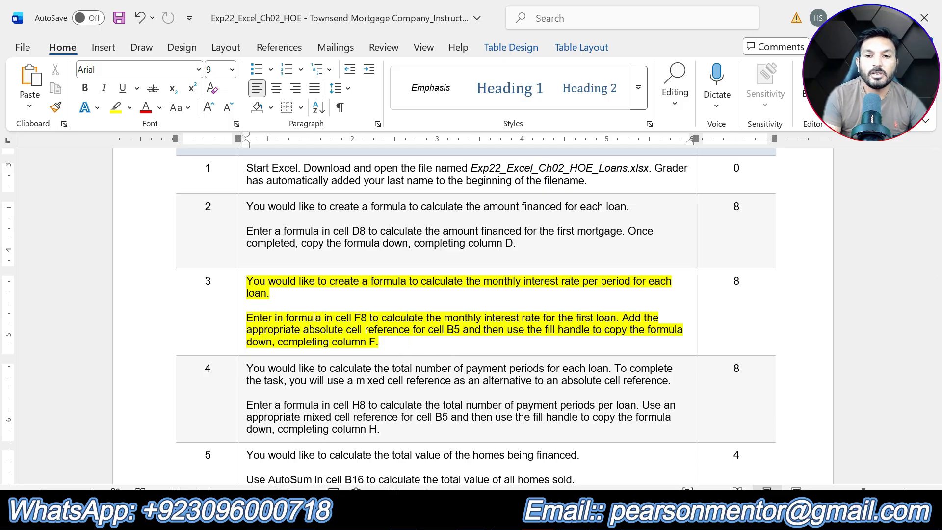
# - Enter the formula =E8/$B$5 in cell F8 to calculate the monthly interest rate per period for the first loan
pyautogui.hotkey('alt', 'Tab')
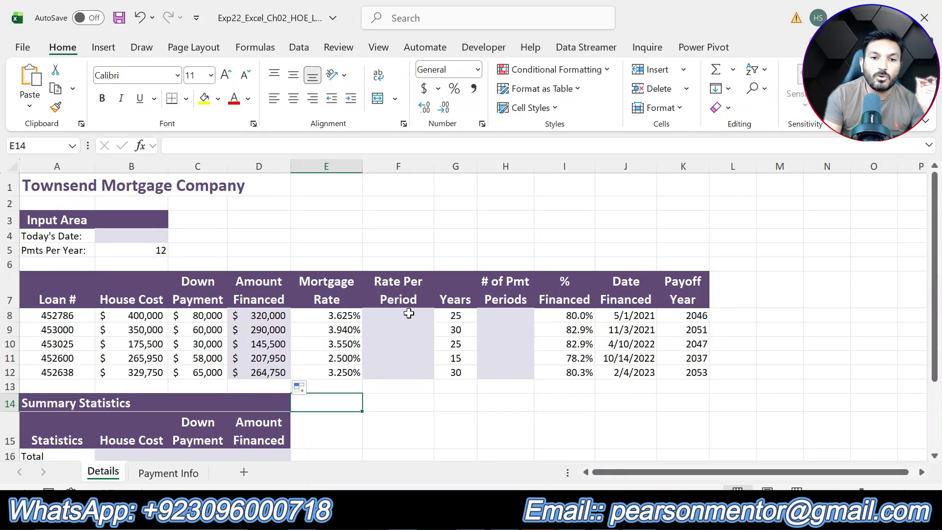
pyautogui.moveTo(408, 313); pyautogui.dragTo(414, 370)
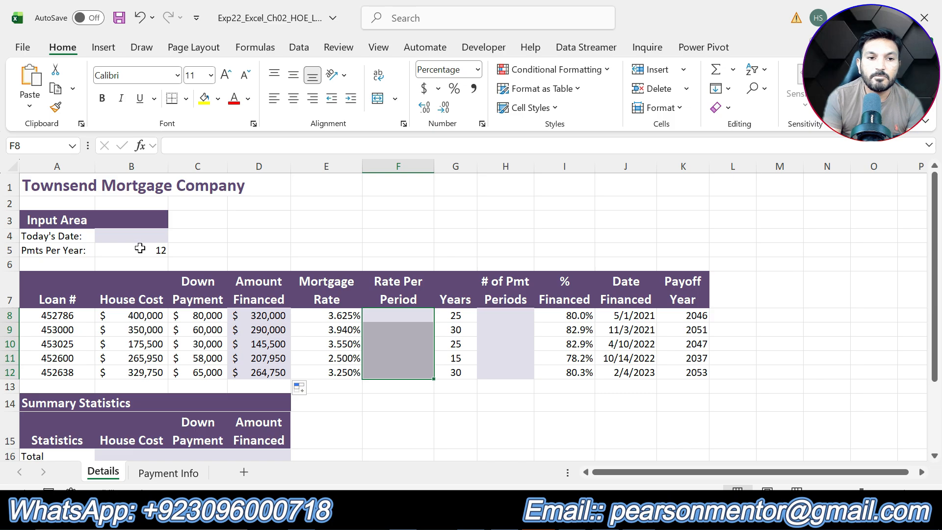
pyautogui.click(402, 316)
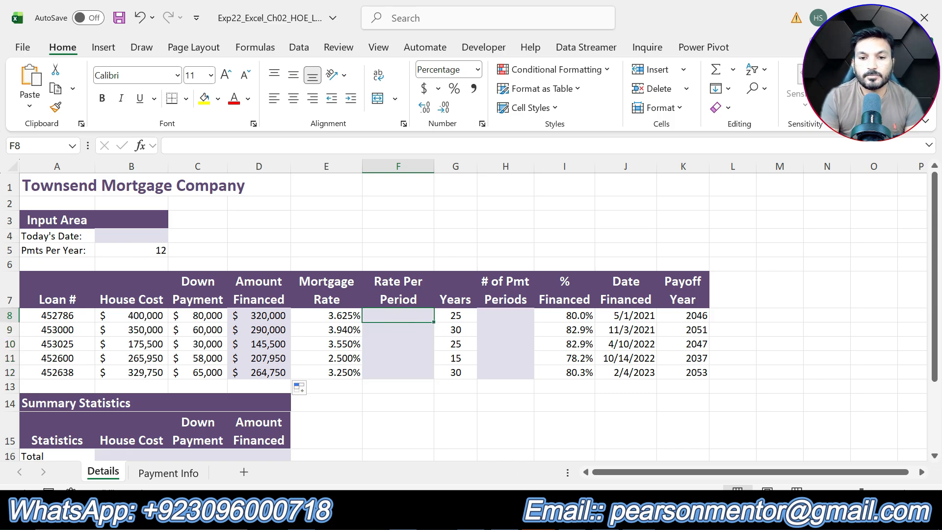
pyautogui.hotkey('alt', 'Tab')
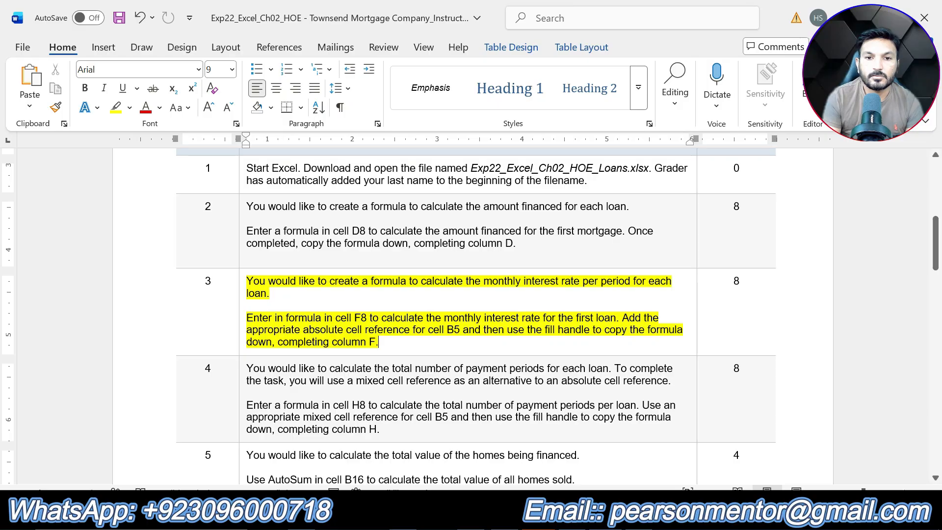
pyautogui.moveTo(606, 519)
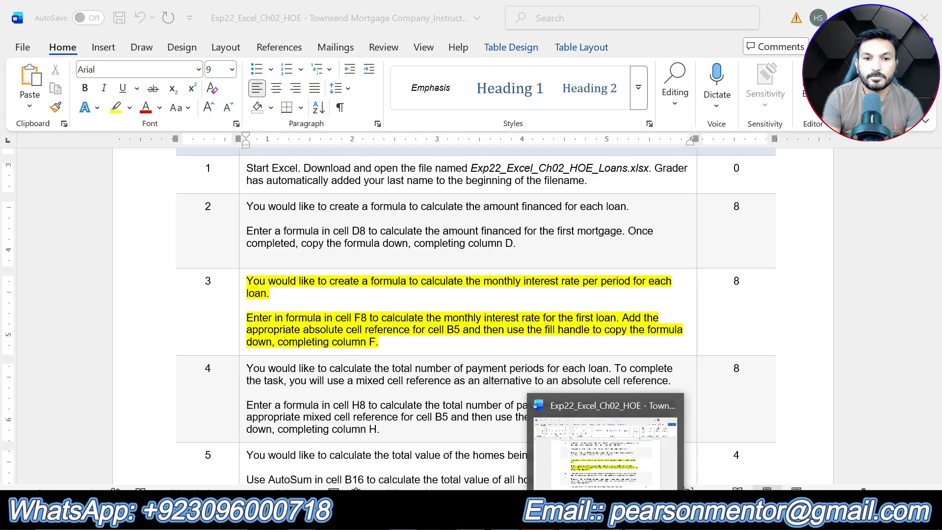
pyautogui.hotkey('alt', 'Tab')
pyautogui.write('=')
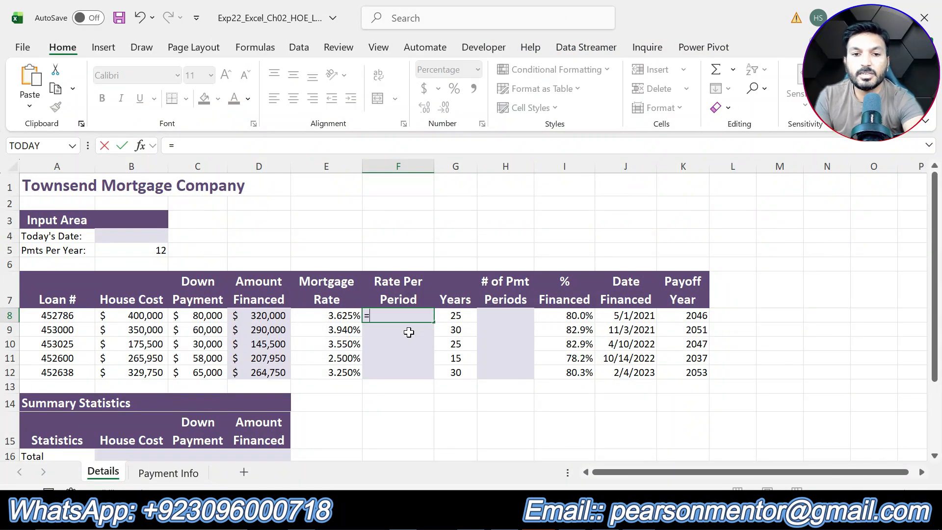
pyautogui.click(342, 315)
pyautogui.write('/')
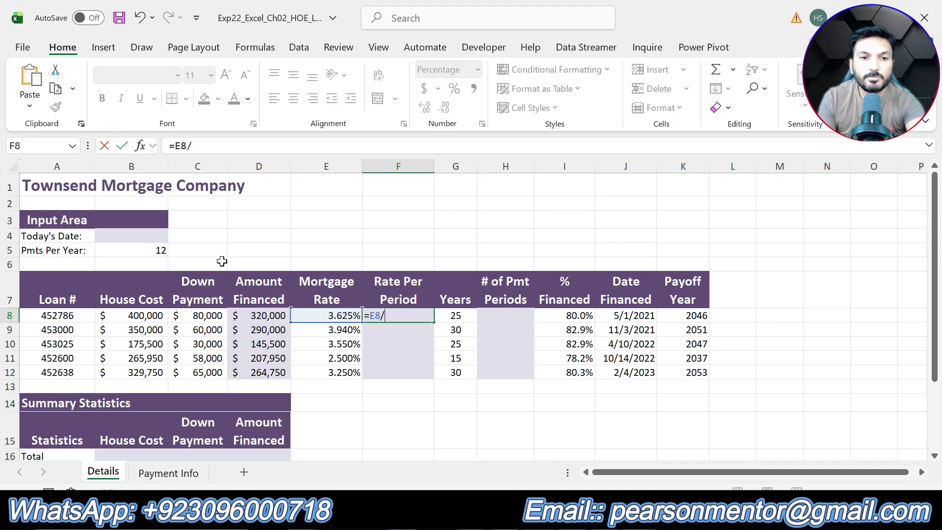
pyautogui.click(155, 249)
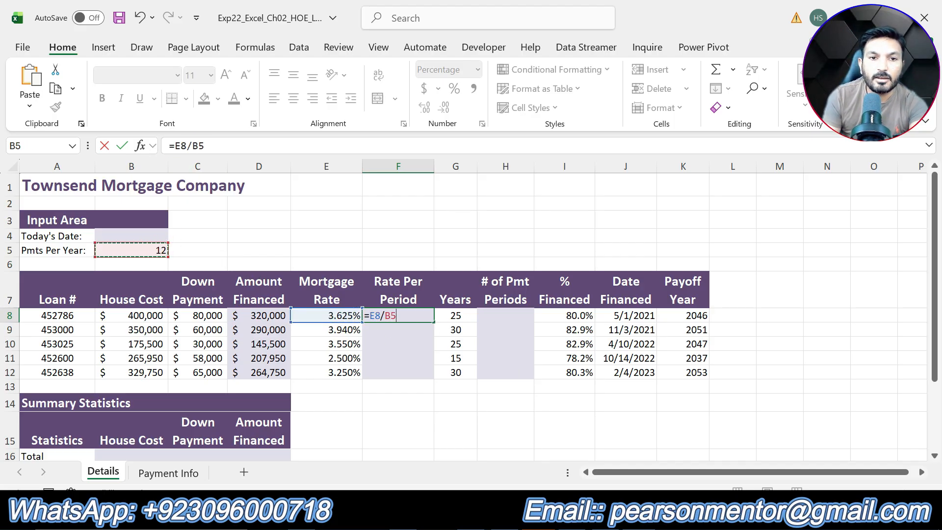
pyautogui.click(192, 146)
pyautogui.write('$')
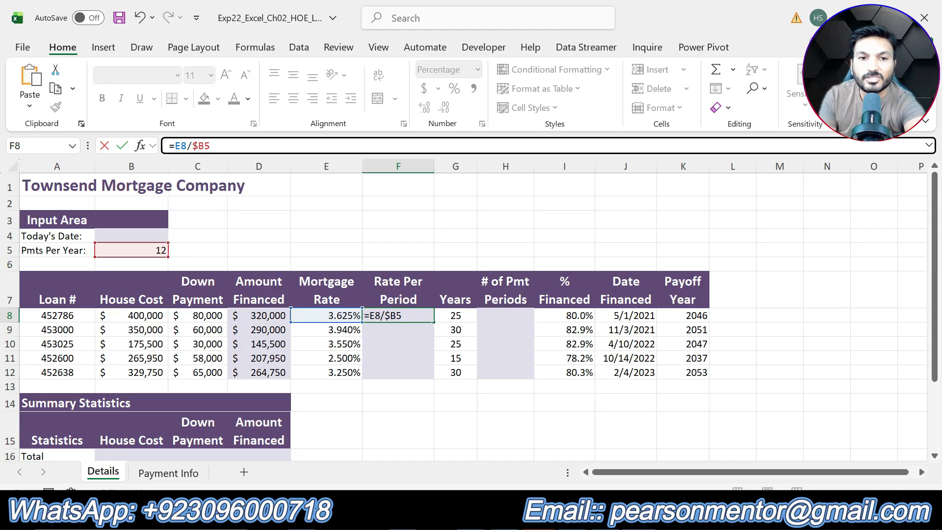
pyautogui.click(203, 146)
pyautogui.write('$')
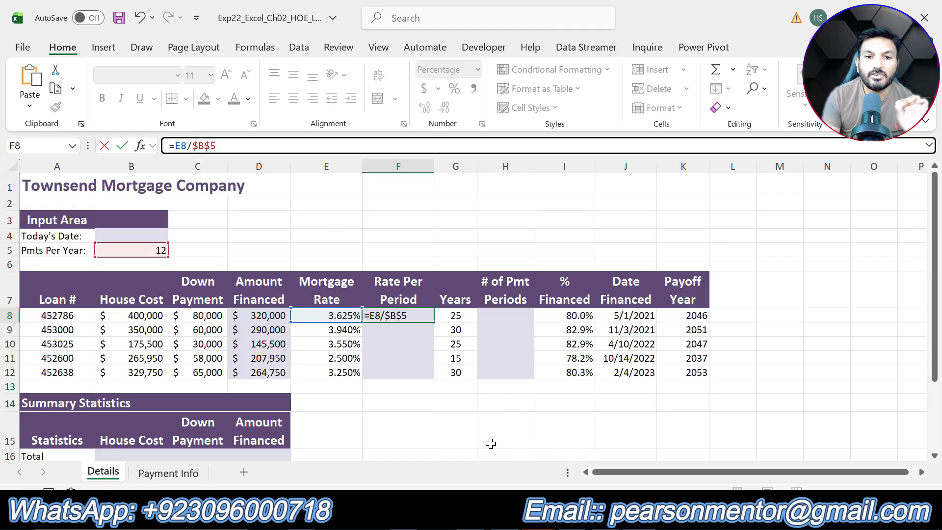
pyautogui.press('Return')
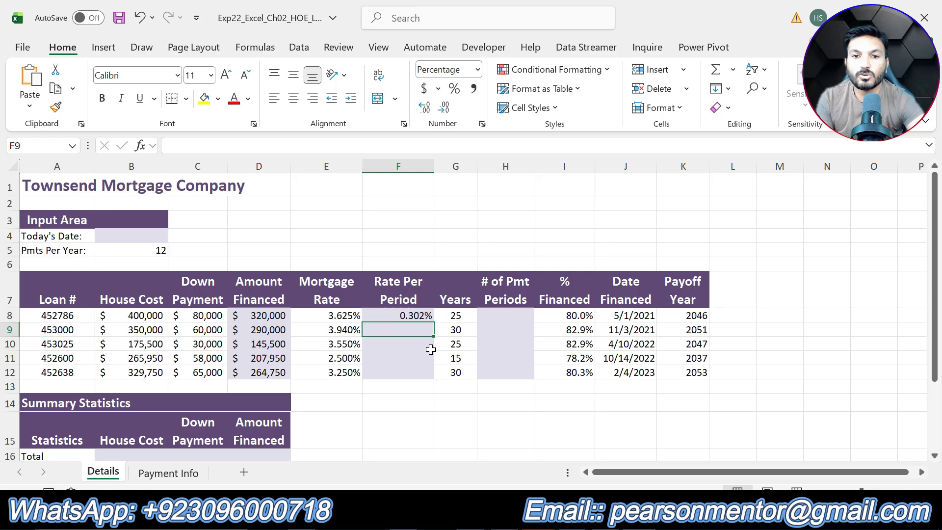
# - Copy the rate per period formula from F8 down through F12 with the fill handle
pyautogui.click(413, 317)
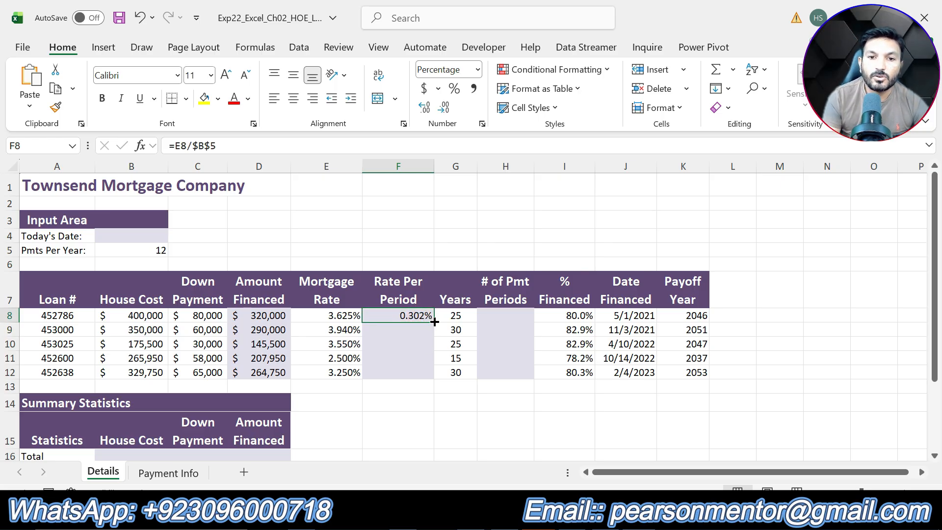
pyautogui.moveTo(434, 322); pyautogui.dragTo(433, 377)
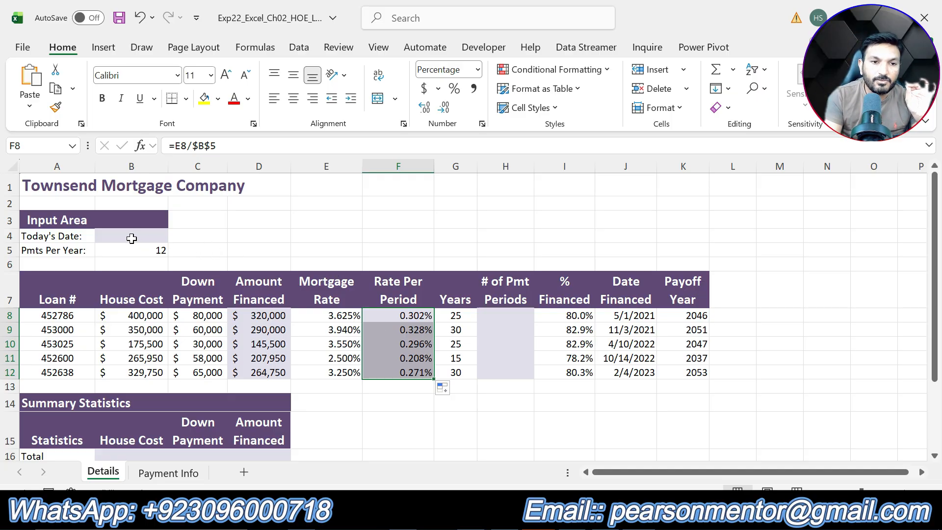
pyautogui.click(456, 426)
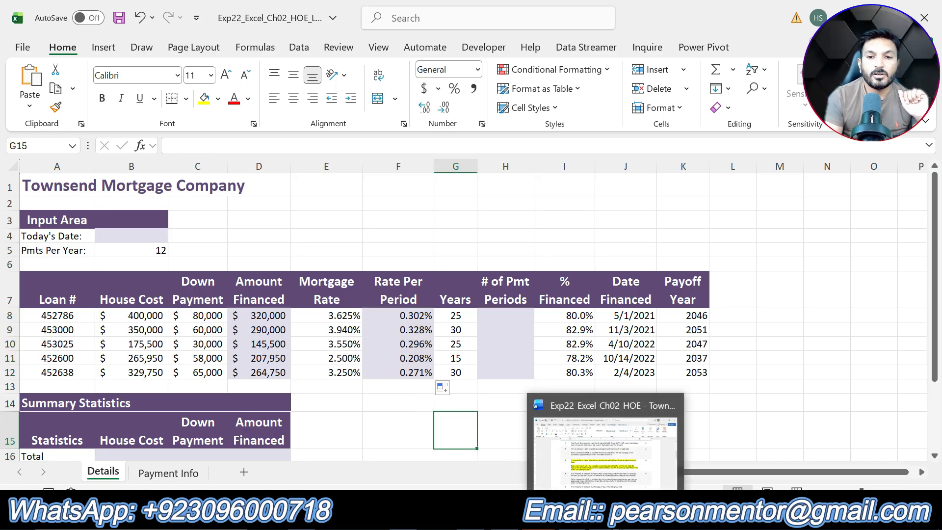
# - Undo step 3's highlight in the instructions and highlight step 4's instruction text in yellow
pyautogui.click(607, 512)
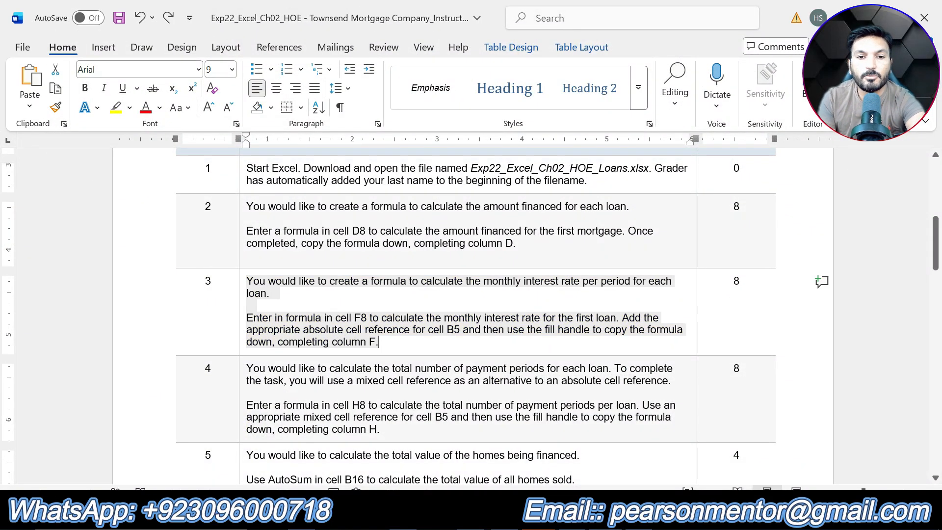
pyautogui.hotkey('ctrl', 'z')
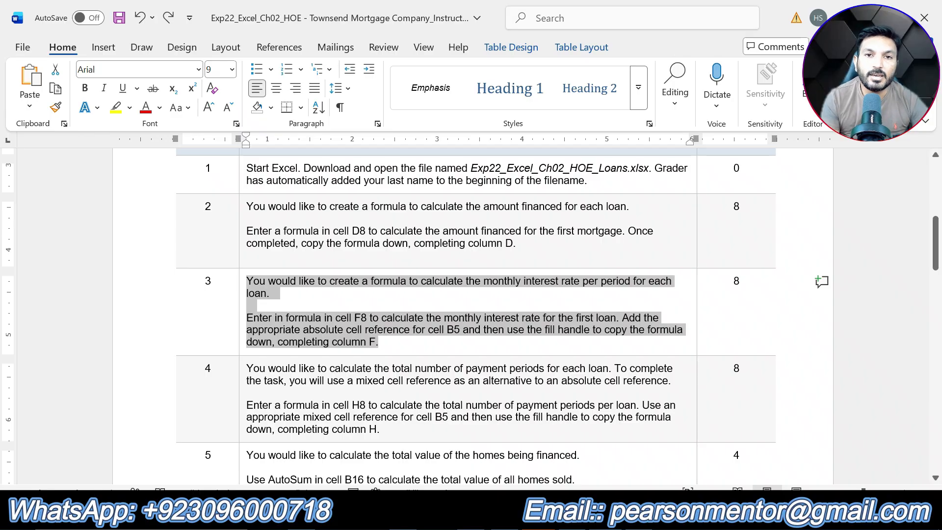
pyautogui.scroll(-3, 471, 314)
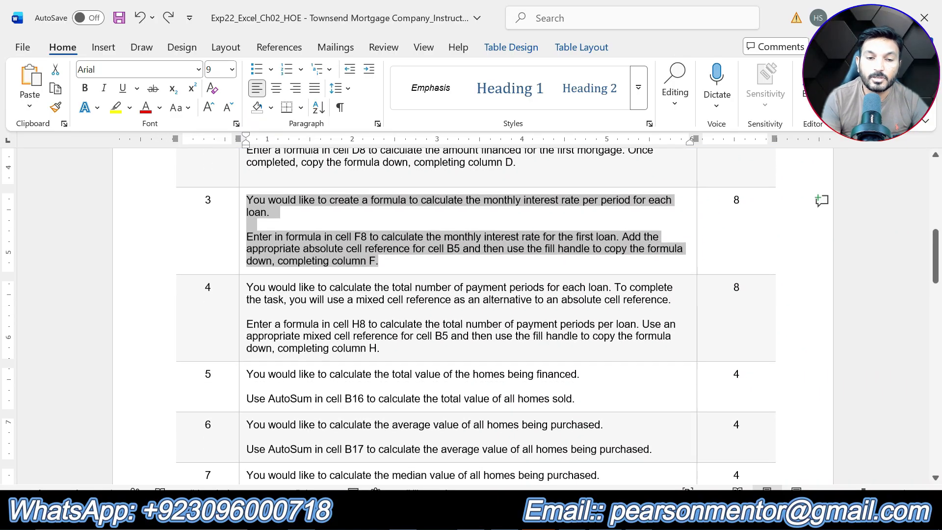
pyautogui.moveTo(380, 347); pyautogui.dragTo(247, 286)
pyautogui.click(313, 260)
pyautogui.click(399, 349)
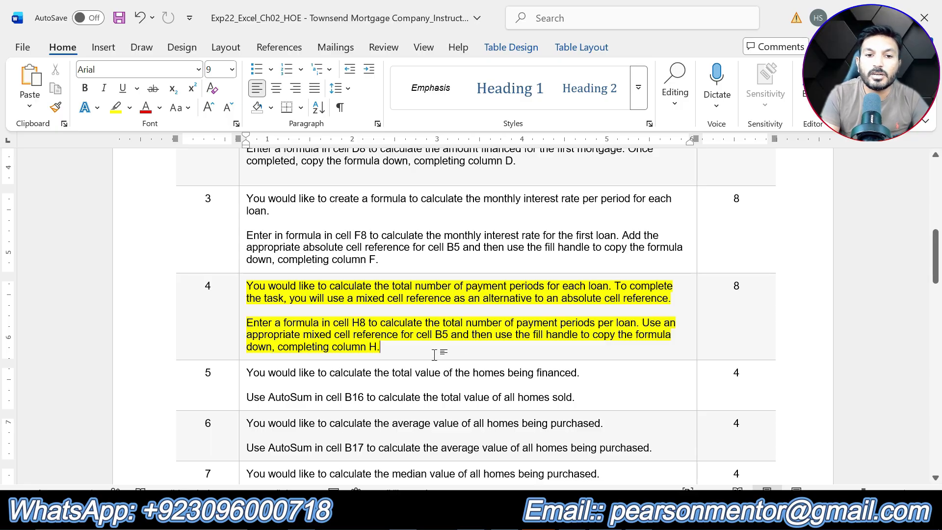
# - Enter the formula =G8*$B$5 in cell H8 to calculate the total number of payment periods for the first loan
pyautogui.hotkey('alt', 'Tab')
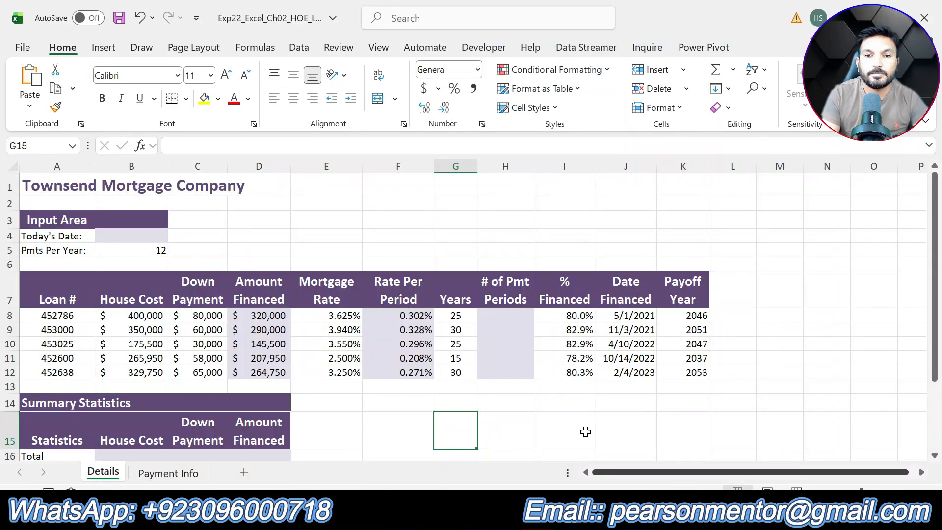
pyautogui.click(500, 314)
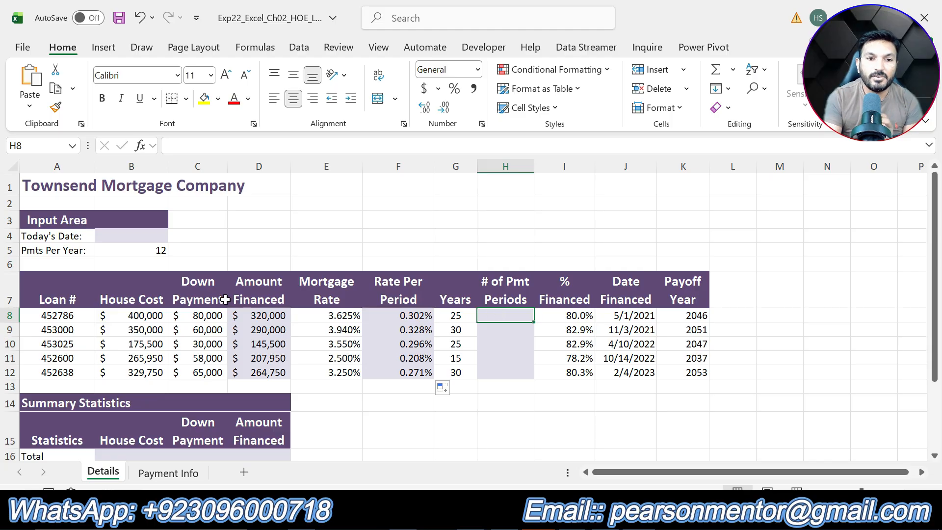
pyautogui.click(155, 253)
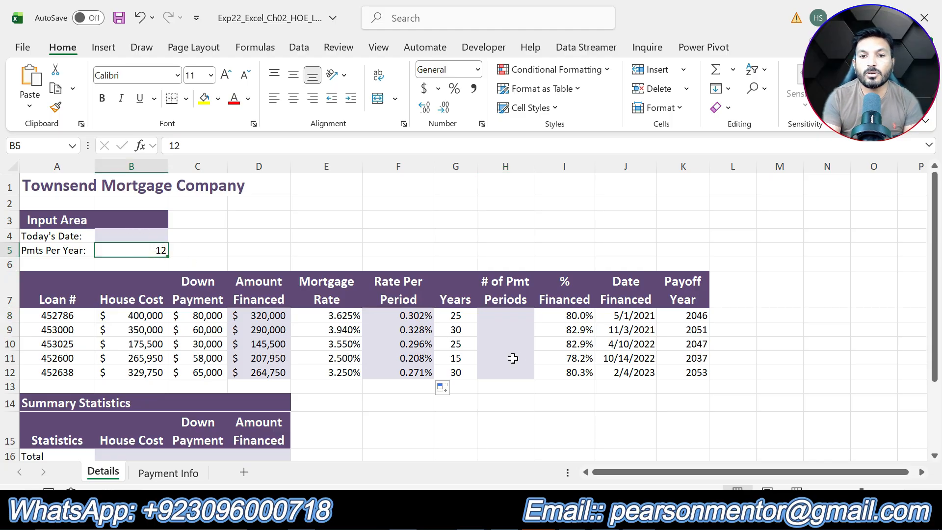
pyautogui.click(510, 314)
pyautogui.write('=')
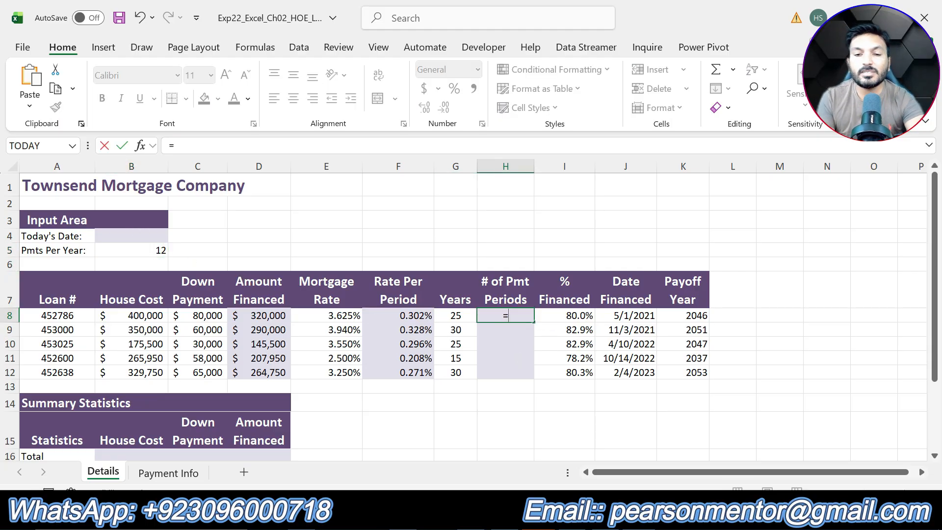
pyautogui.click(459, 316)
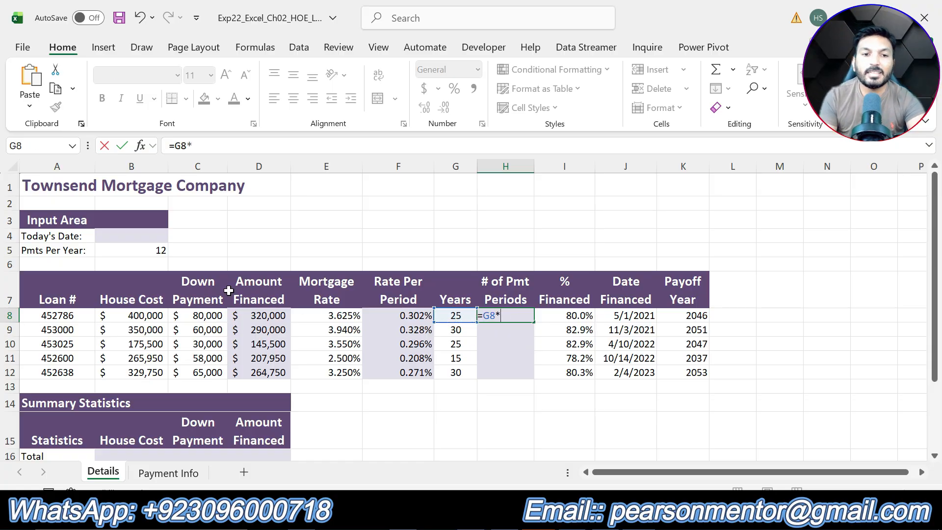
pyautogui.click(162, 251)
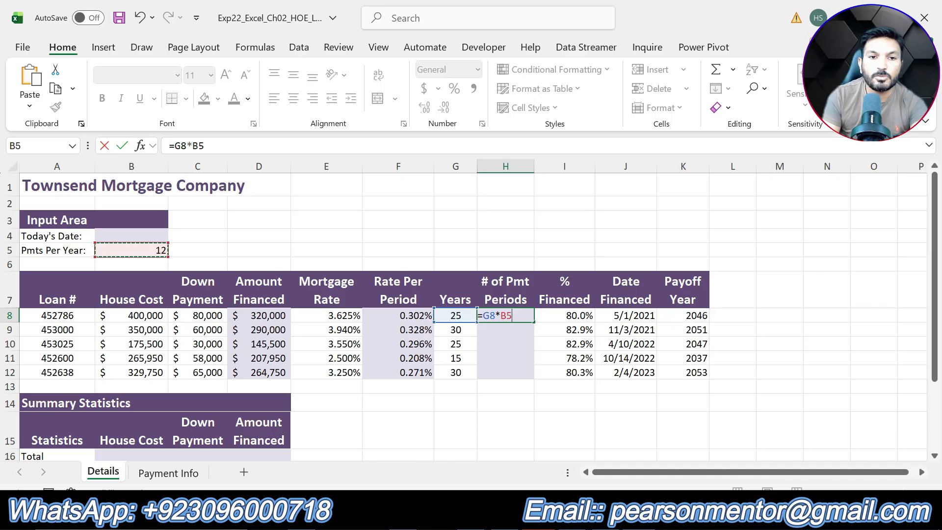
pyautogui.click(192, 146)
pyautogui.write('$B$')
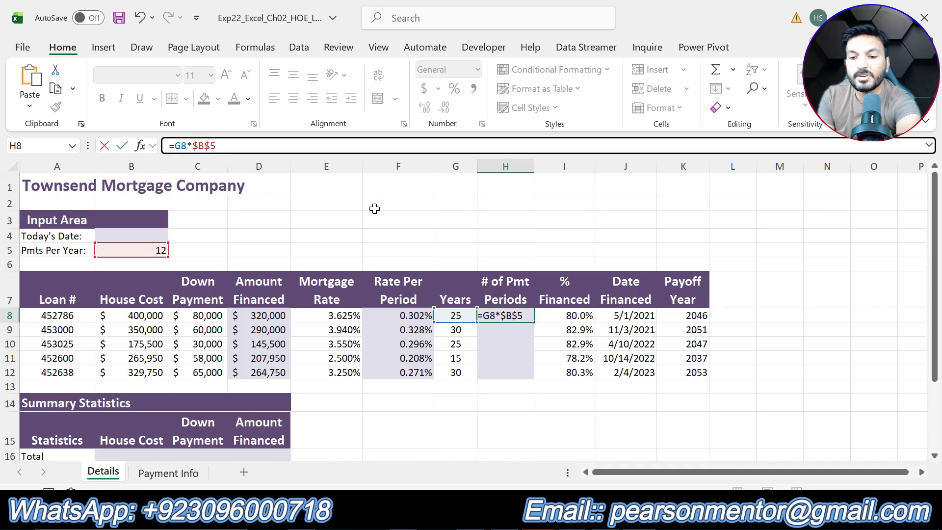
pyautogui.press('Return')
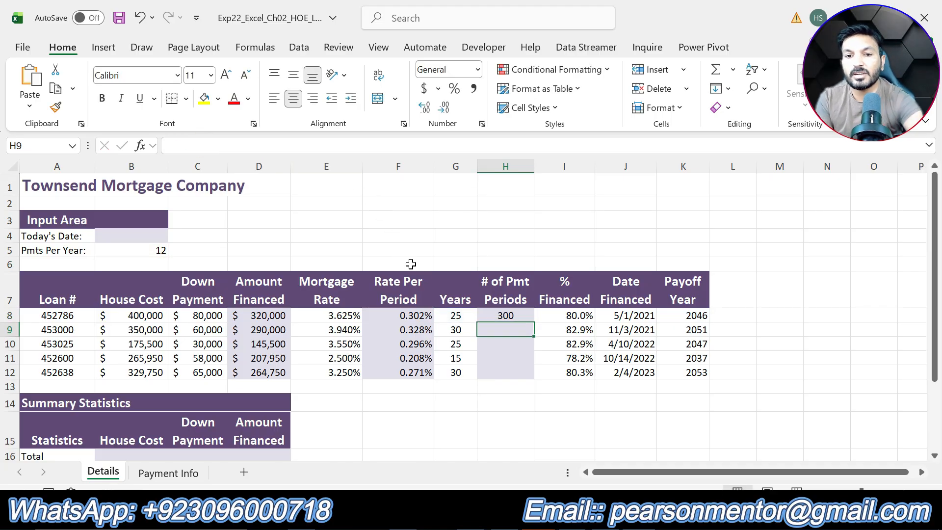
# - Copy the payment periods formula from H8 down through H12 with the fill handle
pyautogui.click(512, 316)
pyautogui.moveTo(533, 322); pyautogui.dragTo(532, 378)
pyautogui.click(516, 414)
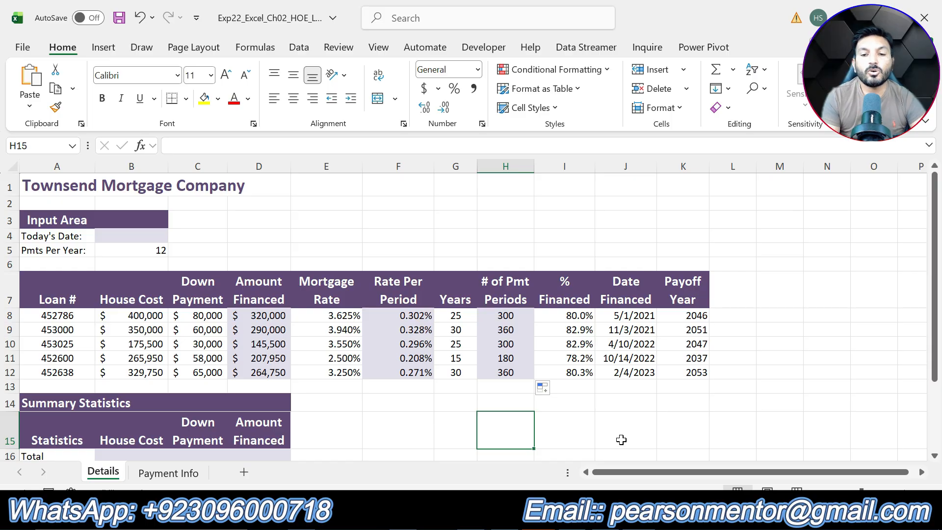
# - Inspect the payment periods formula in cell H8 and the cells it references
pyautogui.click(501, 314)
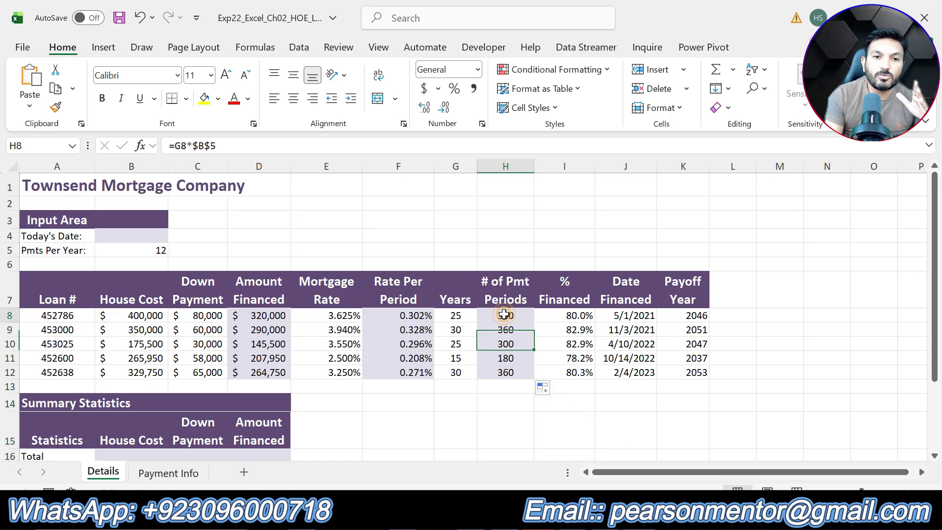
pyautogui.click(455, 316)
pyautogui.click(519, 314)
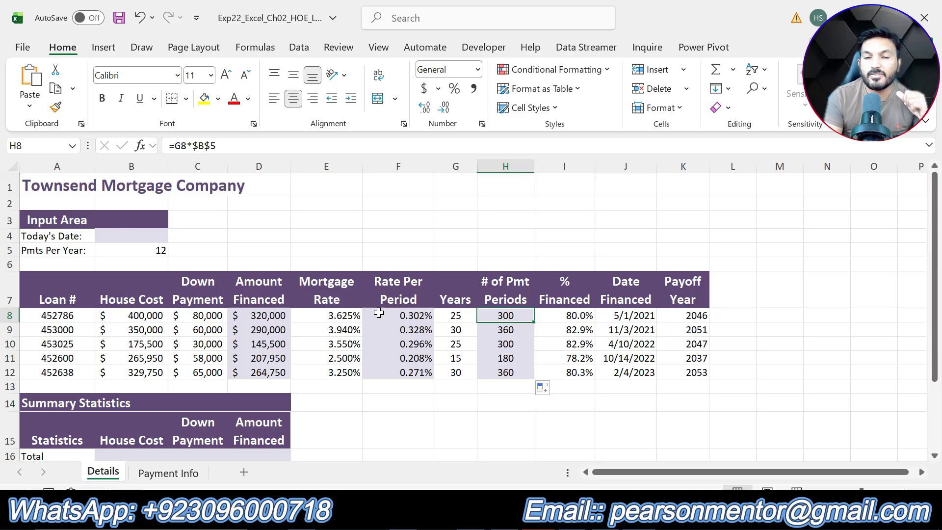
# - Undo step 4's highlight in the instructions, highlight step 5's instruction text in yellow, and return to the workbook
pyautogui.click(545, 513)
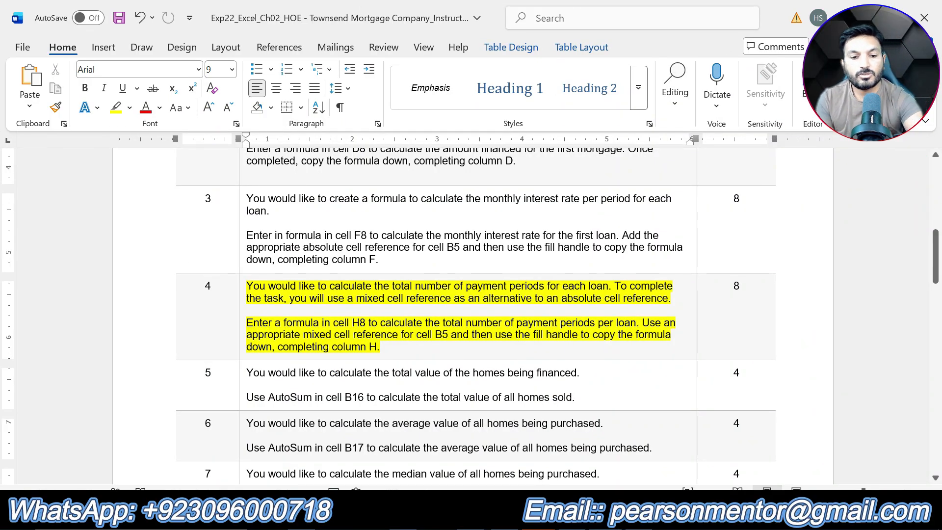
pyautogui.hotkey('ctrl', 'z')
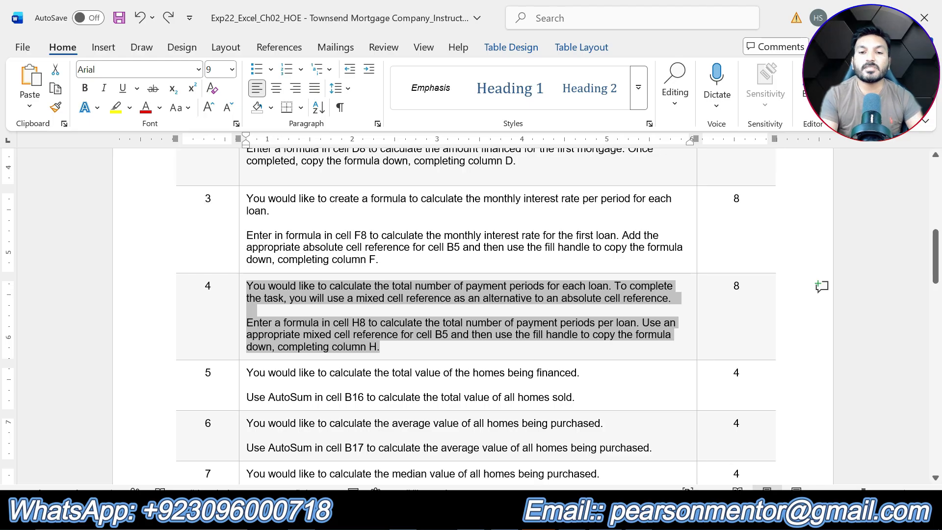
pyautogui.scroll(-3, 470, 314)
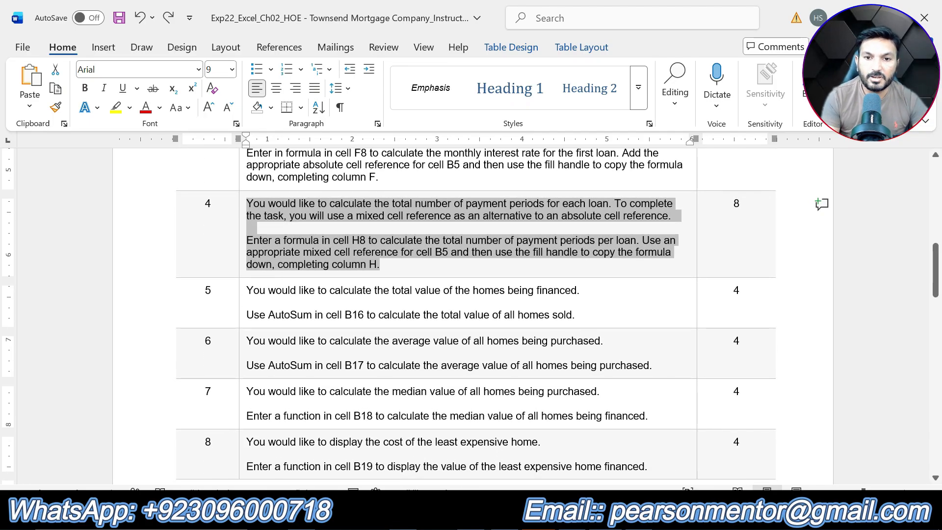
pyautogui.moveTo(575, 315); pyautogui.dragTo(246, 290)
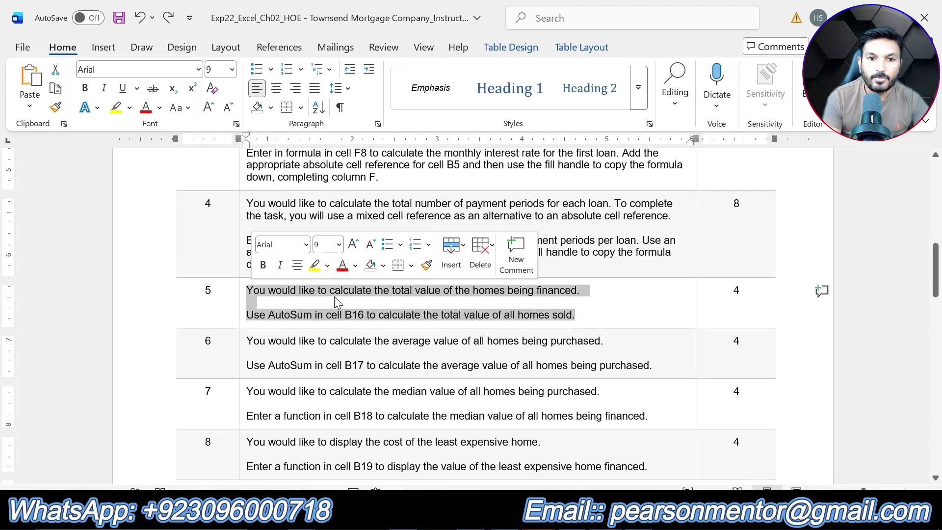
pyautogui.click(314, 264)
pyautogui.click(336, 302)
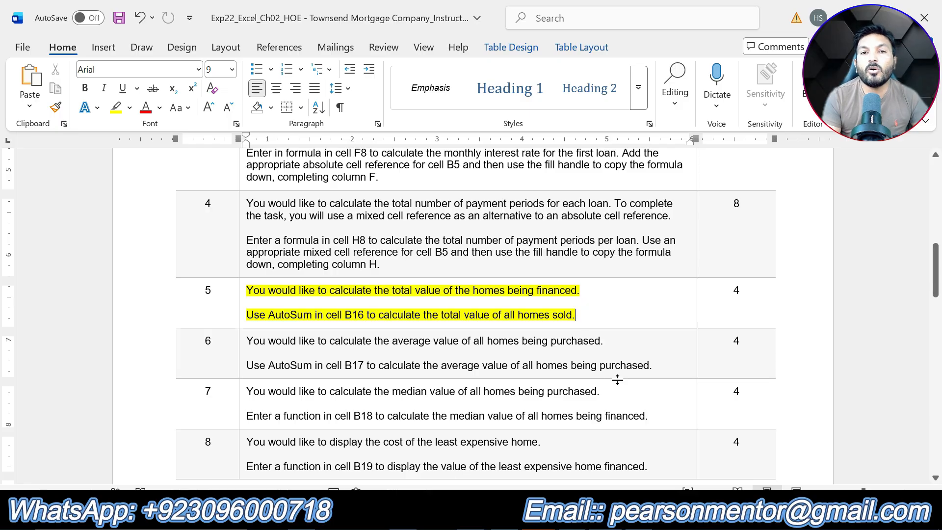
pyautogui.click(610, 517)
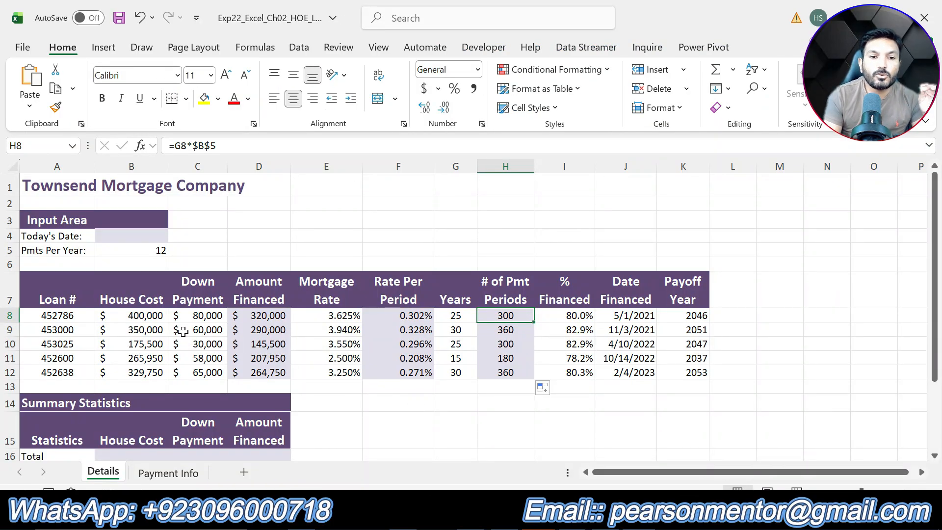
# - Enter a SUM function in cell B16 totalling the house costs in B8:B12
pyautogui.scroll(-1, 169, 322)
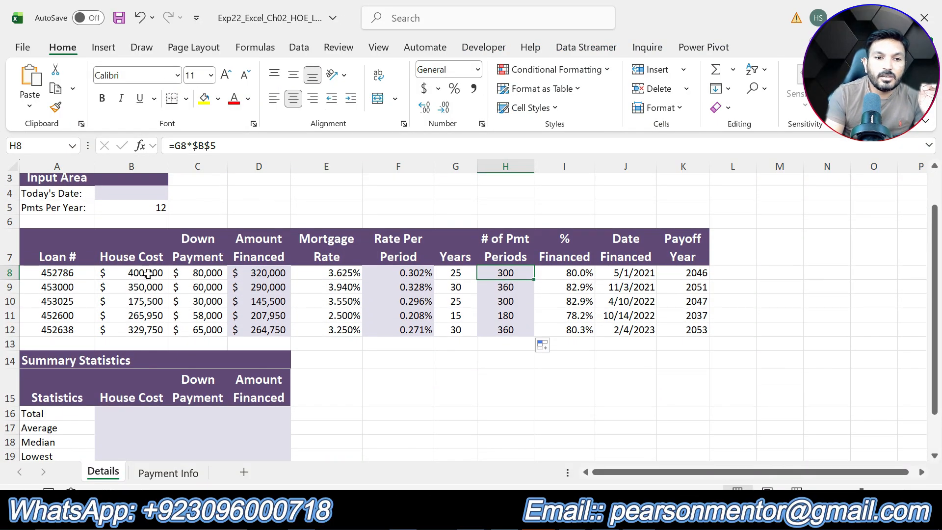
pyautogui.moveTo(143, 273); pyautogui.dragTo(157, 322)
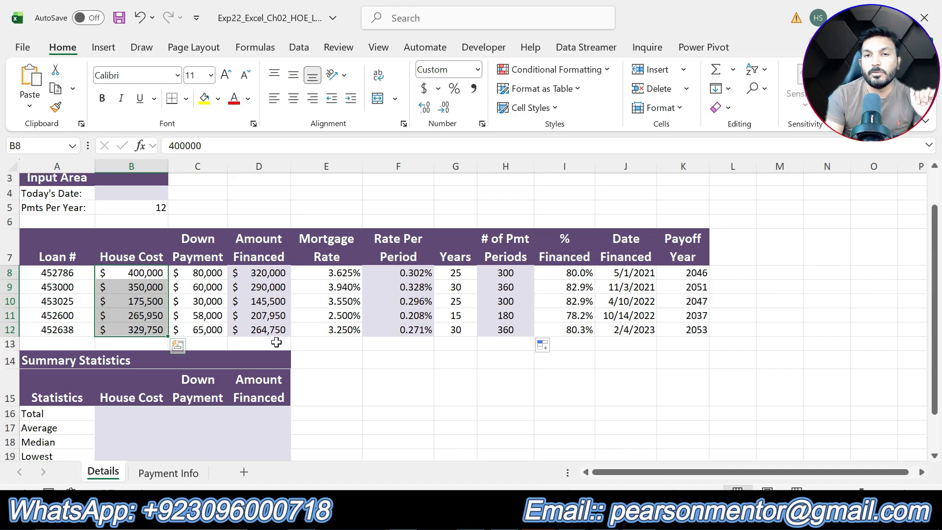
pyautogui.click(141, 414)
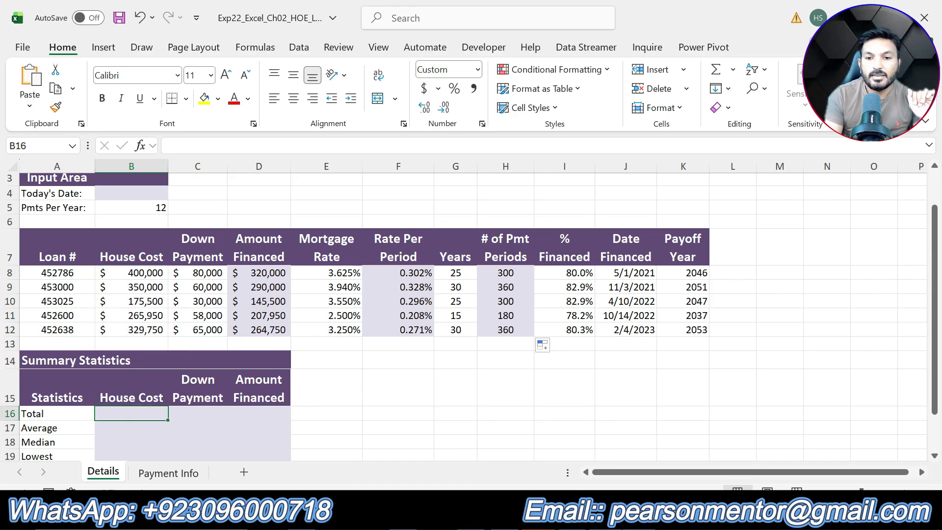
pyautogui.hotkey('alt', 'Tab')
pyautogui.hotkey('alt', 'Tab')
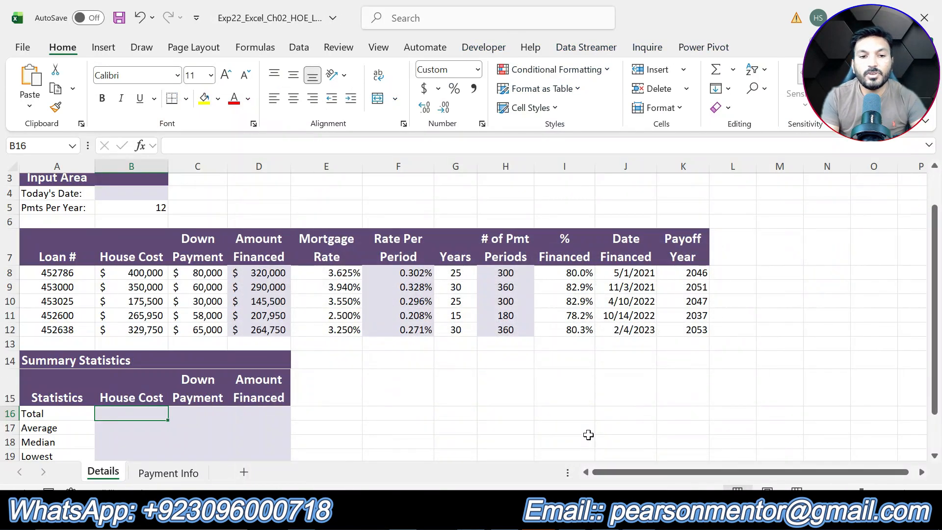
pyautogui.write('=')
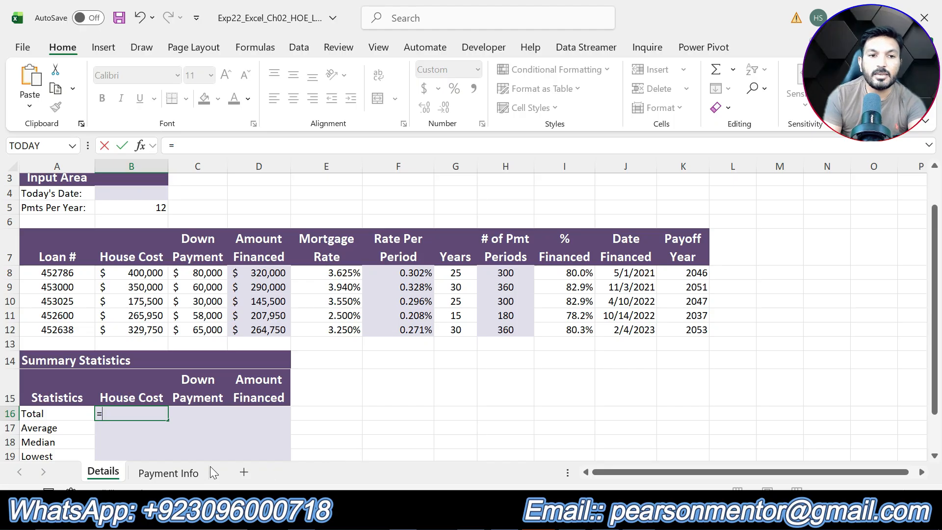
pyautogui.write('SUM')
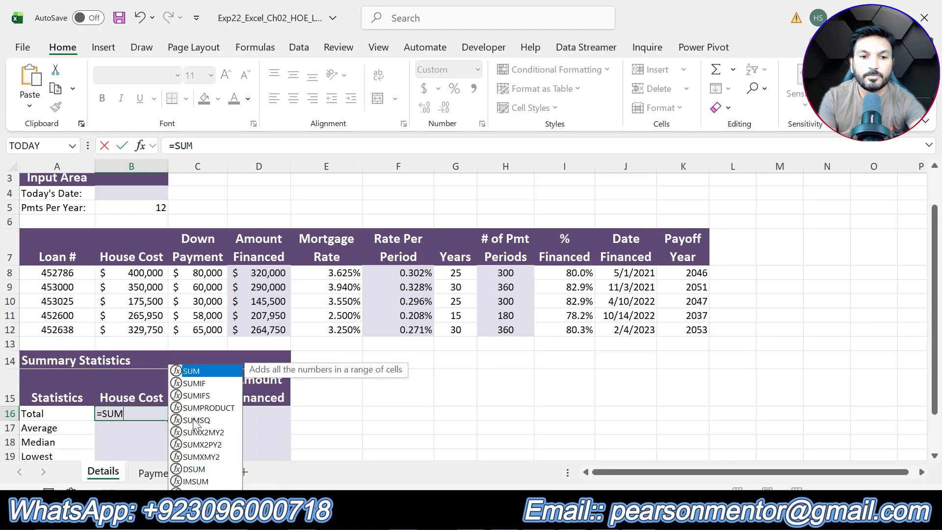
pyautogui.doubleClick(194, 383)
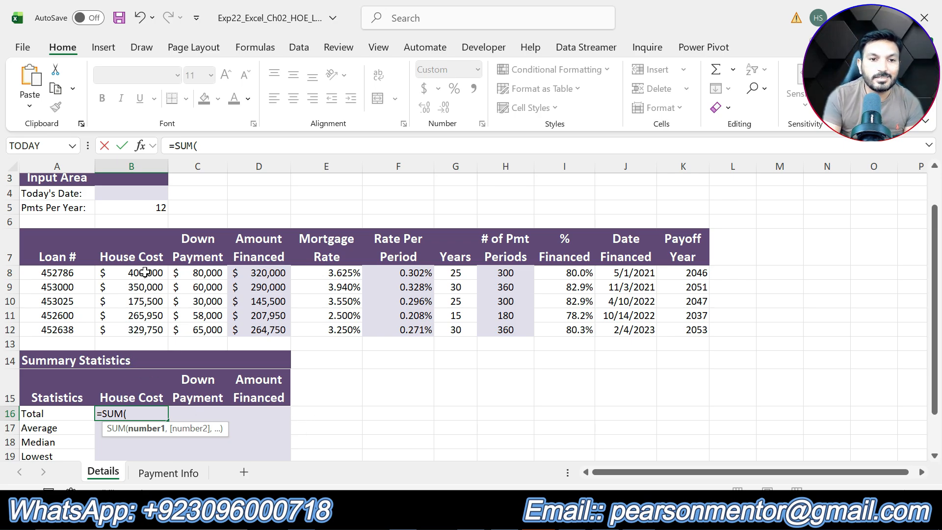
pyautogui.moveTo(147, 272); pyautogui.dragTo(154, 330)
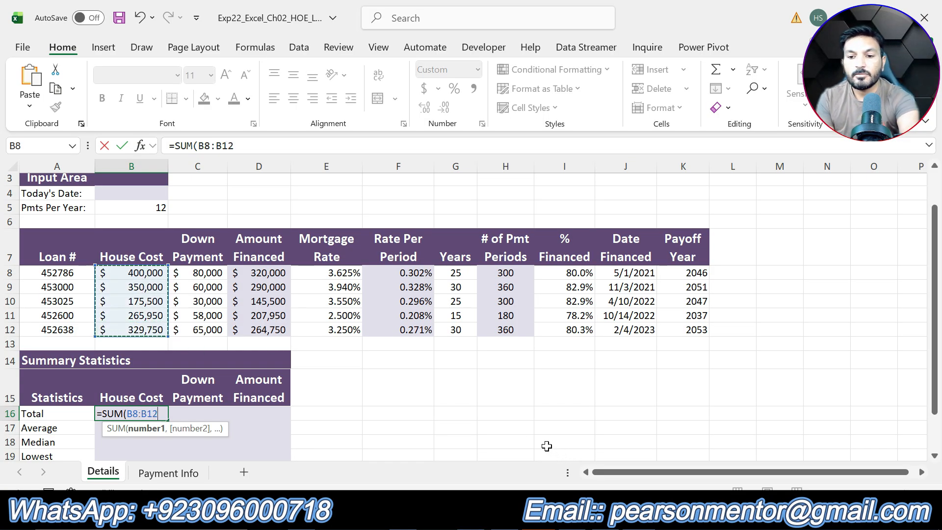
pyautogui.press('Return')
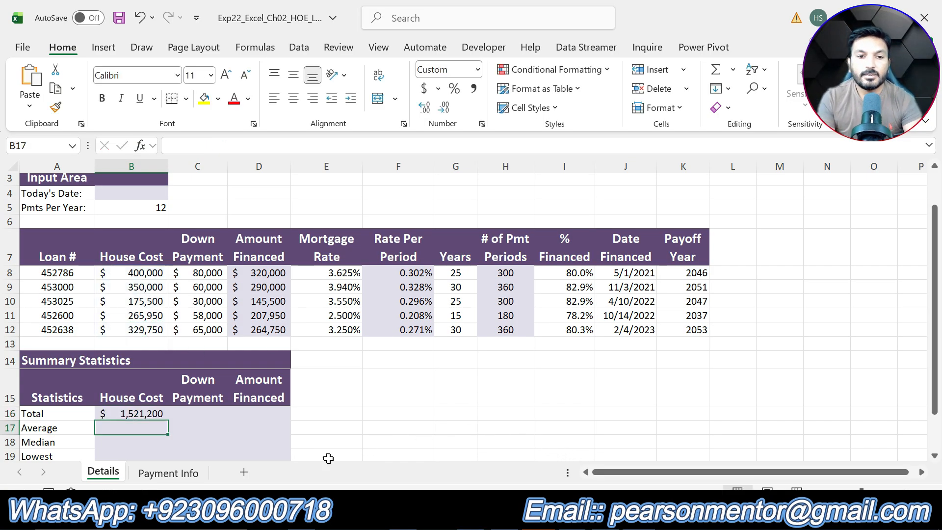
pyautogui.click(139, 414)
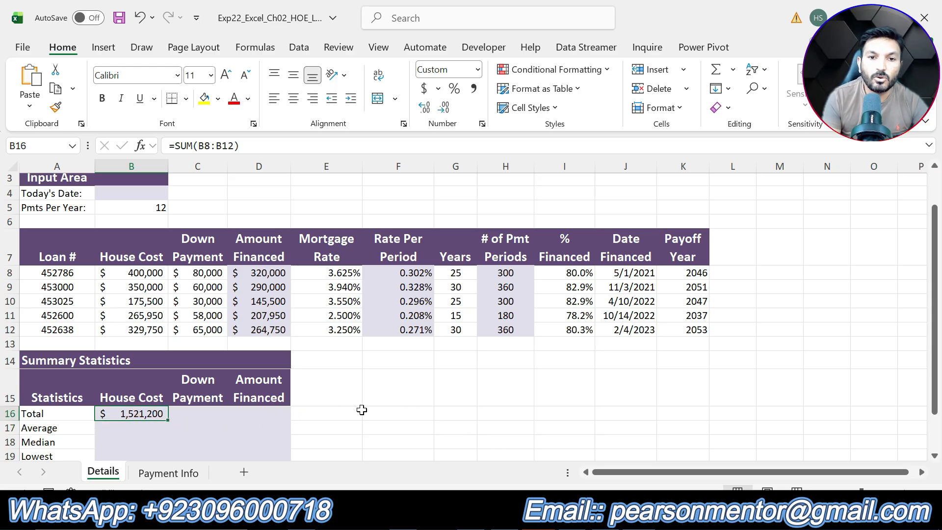
# - In the instructions, remove step 5's highlight, highlight step 6's instruction text in yellow, and return to the workbook
pyautogui.hotkey('alt', 'Tab')
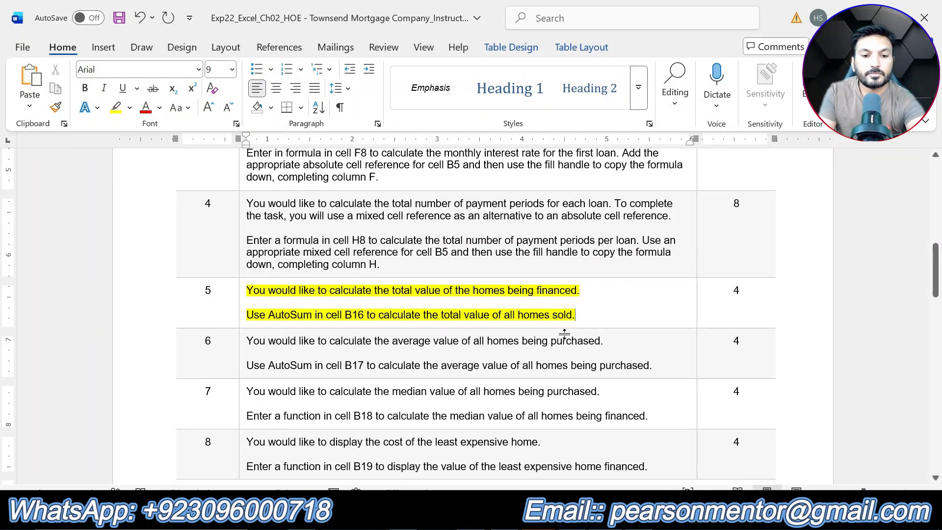
pyautogui.hotkey('ctrl', 'shift', 'Up')
pyautogui.hotkey('ctrl', 'shift', 'Up')
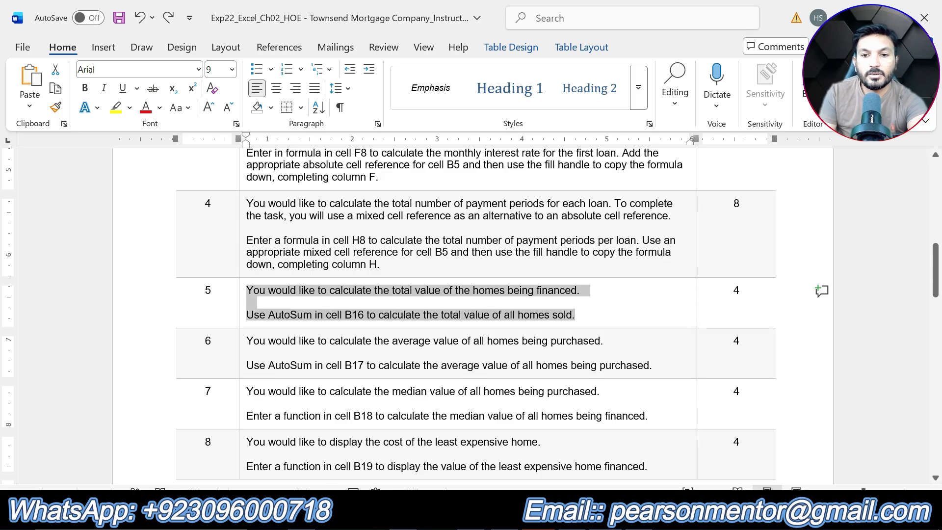
pyautogui.moveTo(652, 366); pyautogui.dragTo(248, 343)
pyautogui.click(313, 312)
pyautogui.click(335, 341)
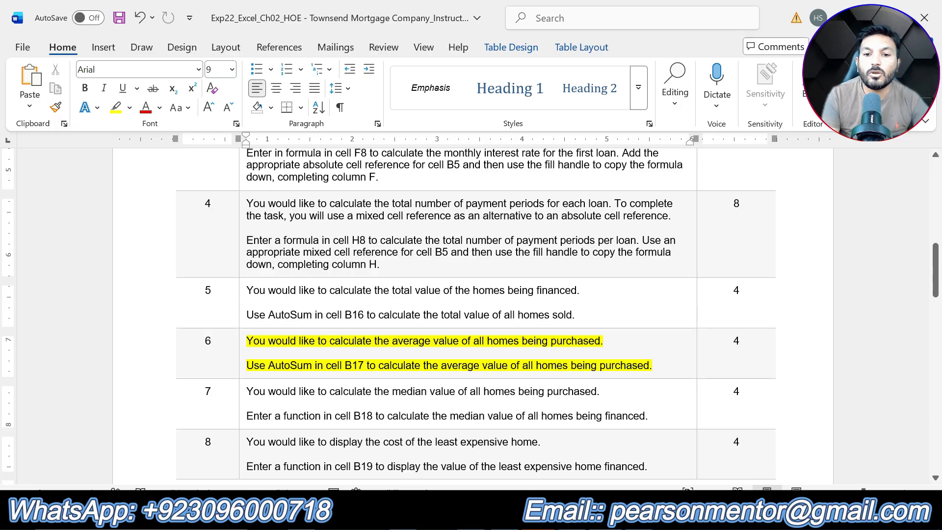
pyautogui.hotkey('alt', 'Tab')
# - Enter an AVERAGE function in cell B17 averaging the house costs in B8:B12
pyautogui.scroll(-1, 186, 388)
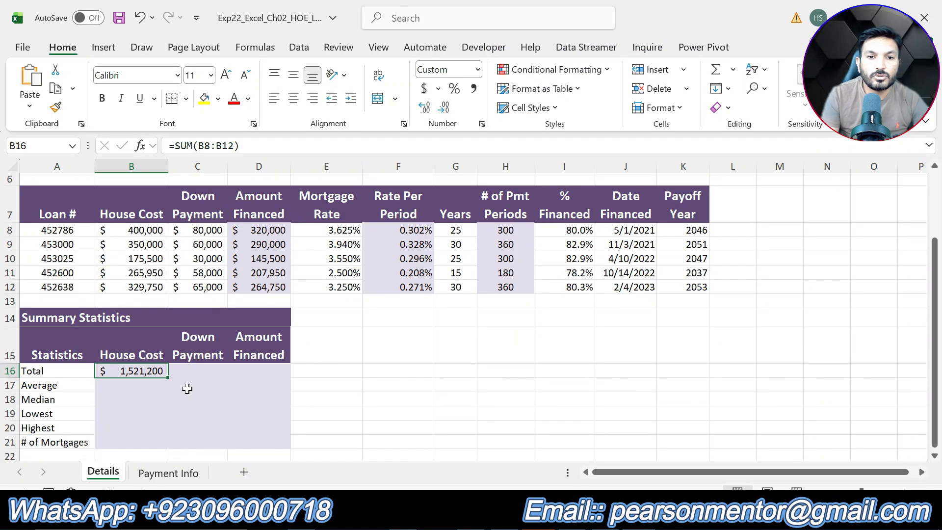
pyautogui.click(138, 387)
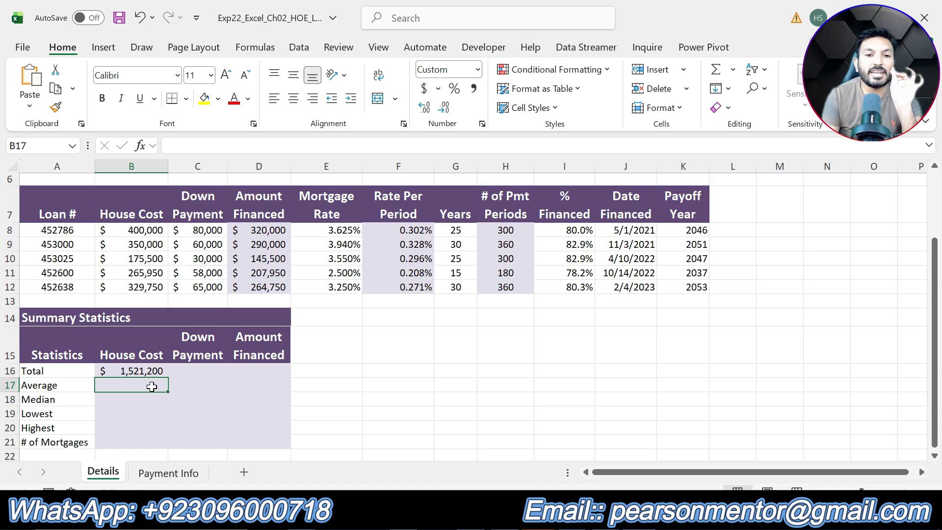
pyautogui.write('=')
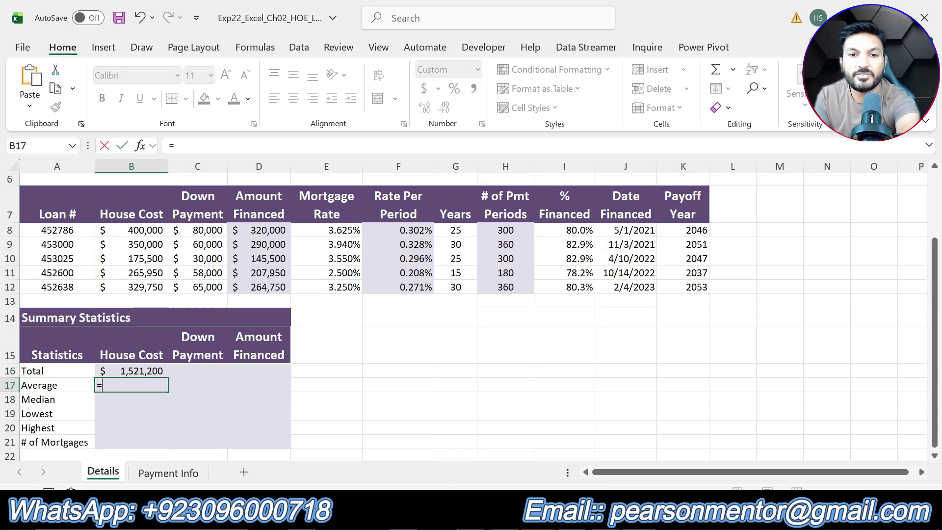
pyautogui.write('AV')
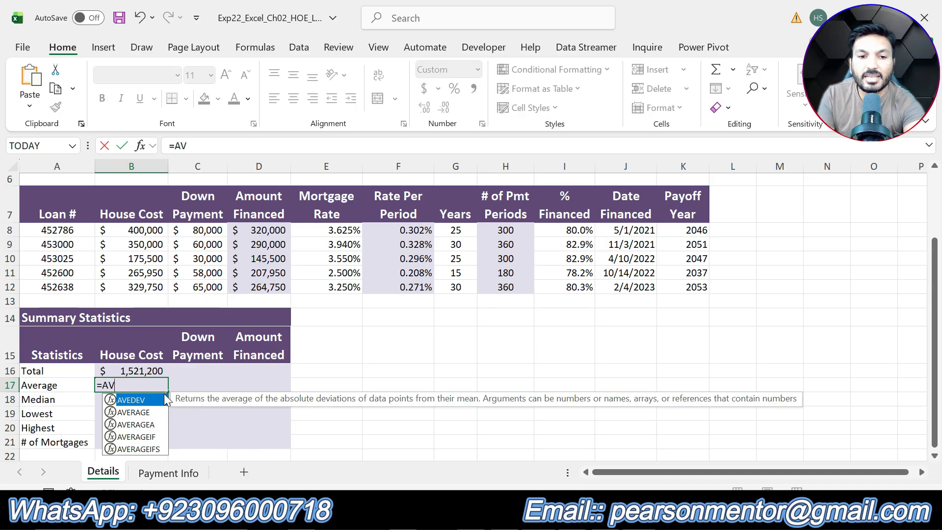
pyautogui.doubleClick(146, 414)
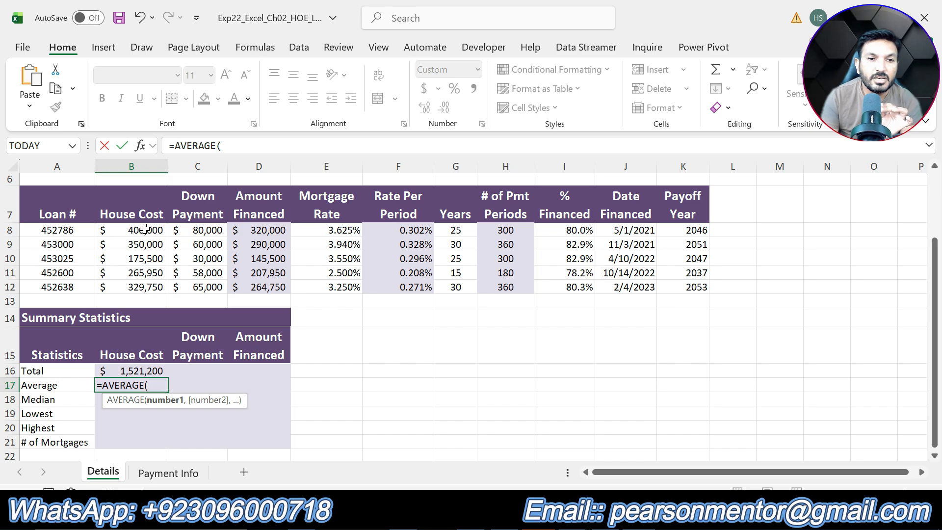
pyautogui.moveTo(145, 231); pyautogui.dragTo(143, 290)
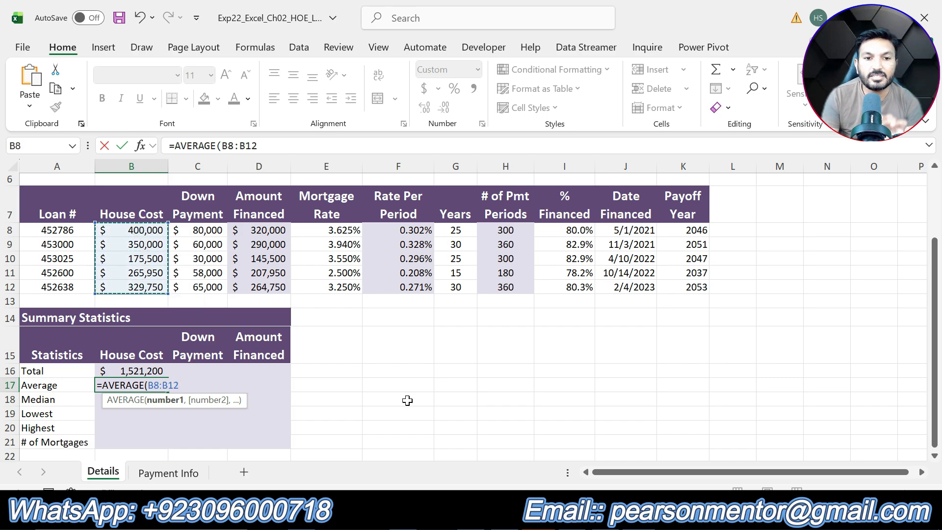
pyautogui.press('Return')
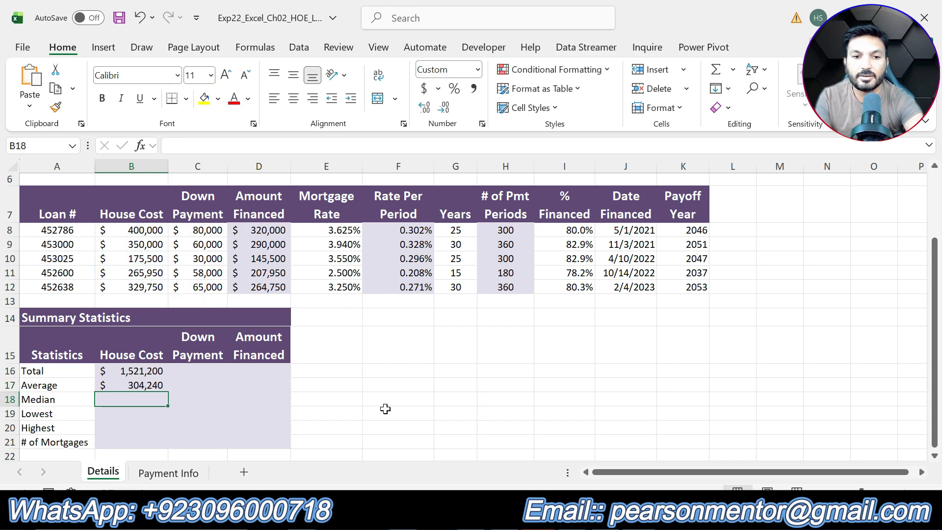
pyautogui.click(132, 384)
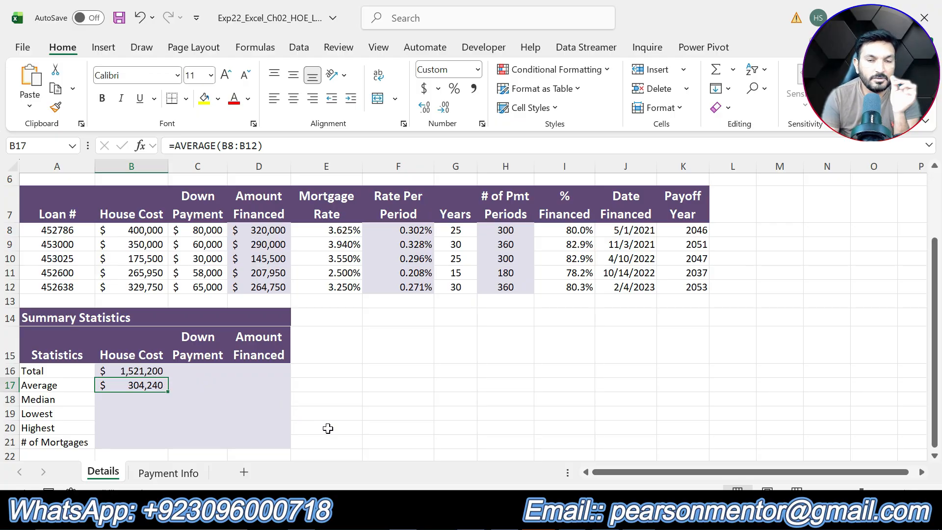
# - In the instructions, remove step 6's highlight, highlight step 7's instruction text in yellow, and return to the workbook
pyautogui.hotkey('alt', 'Tab')
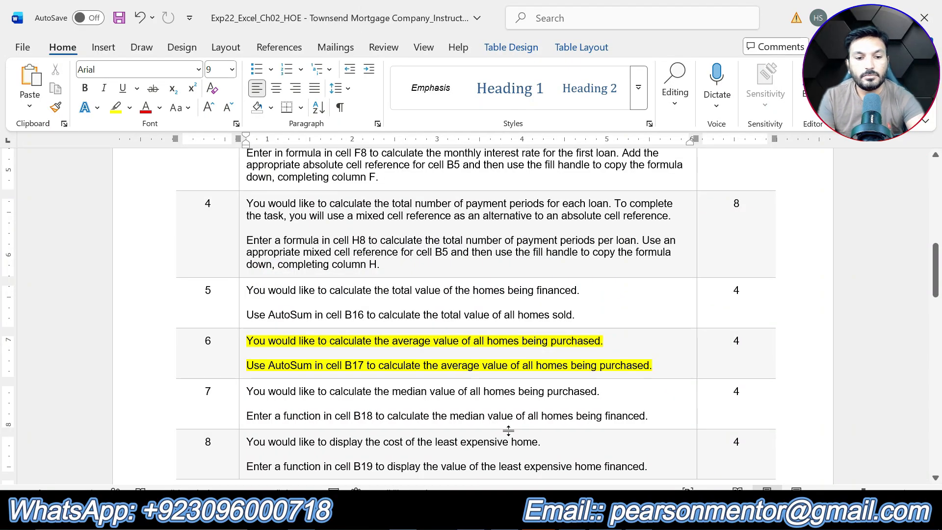
pyautogui.hotkey('ctrl', 'z')
pyautogui.scroll(-3, 471, 314)
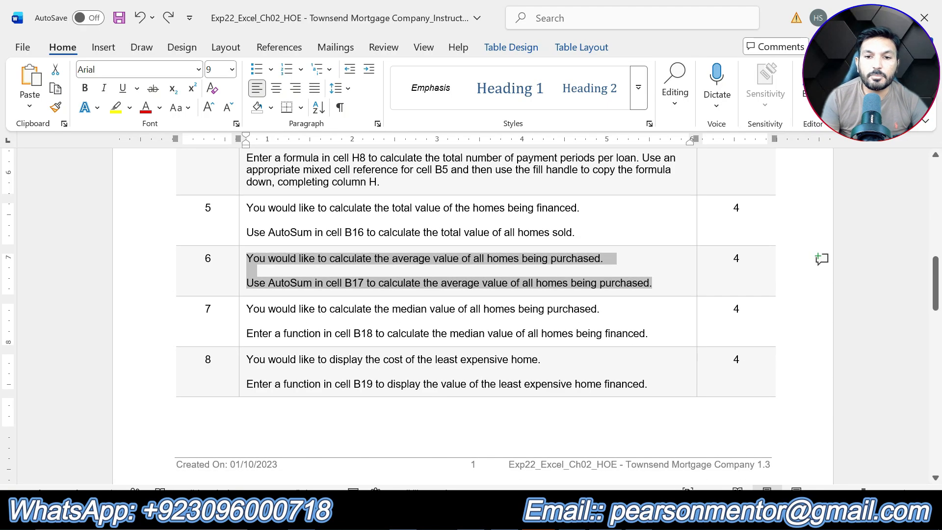
pyautogui.moveTo(650, 335); pyautogui.dragTo(247, 310)
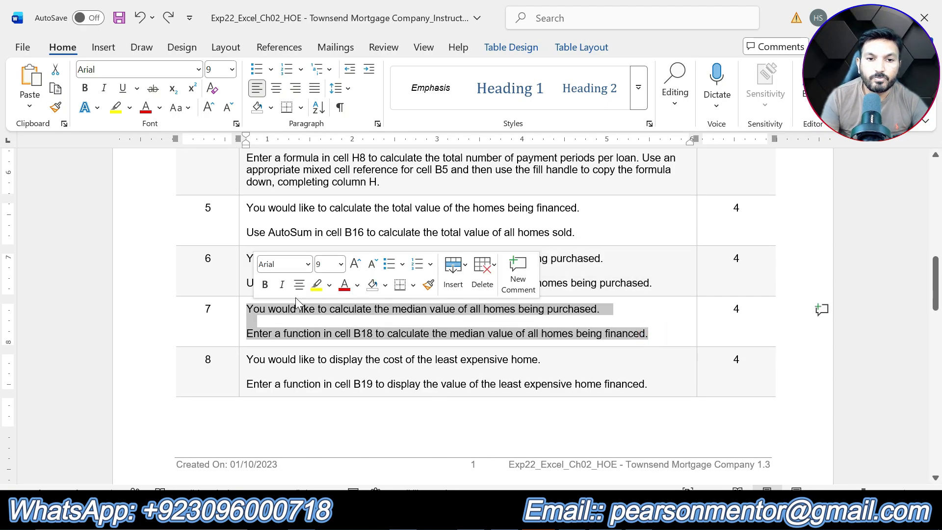
pyautogui.click(316, 284)
pyautogui.click(331, 334)
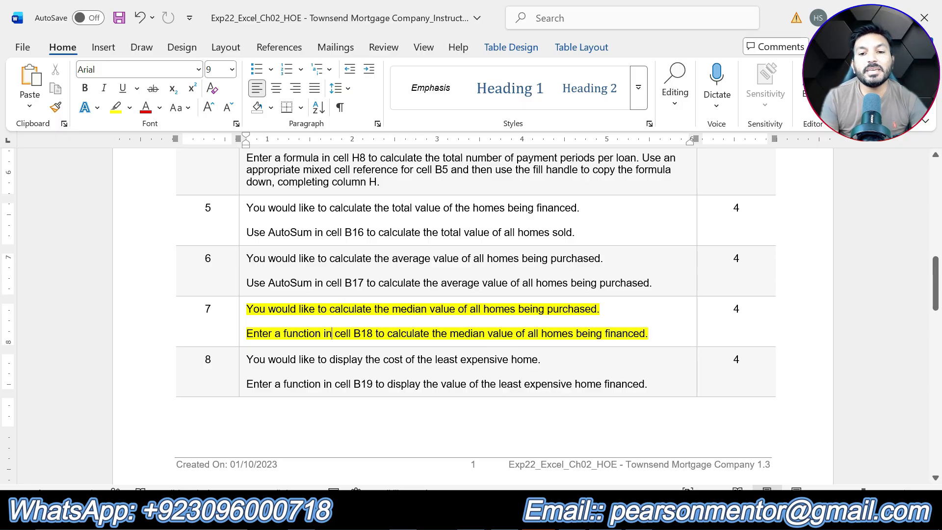
pyautogui.hotkey('alt', 'Tab')
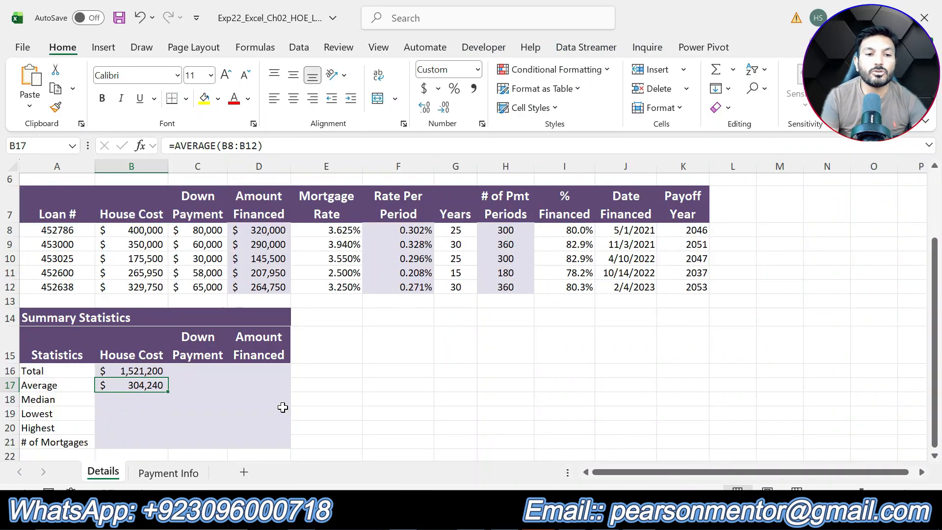
# - Enter a MEDIAN function in cell B18 for the house costs in B8:B12
pyautogui.click(136, 402)
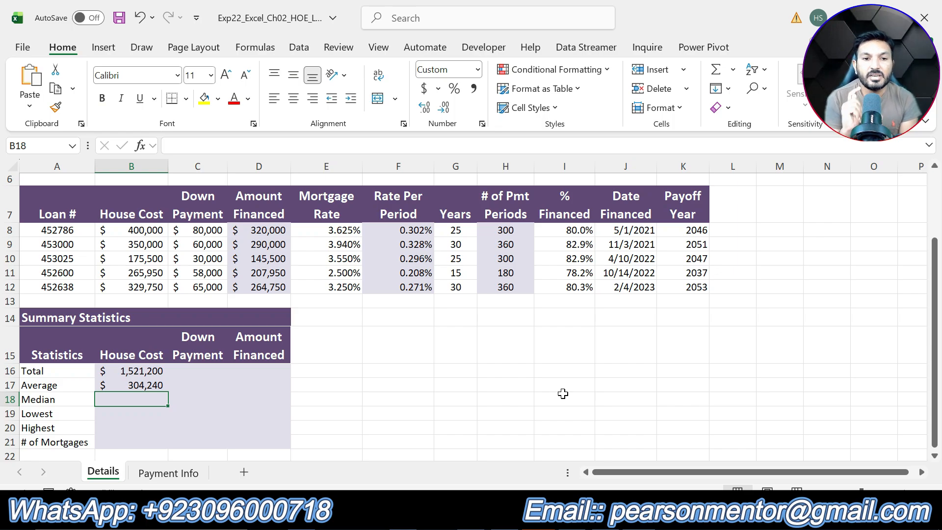
pyautogui.write('=')
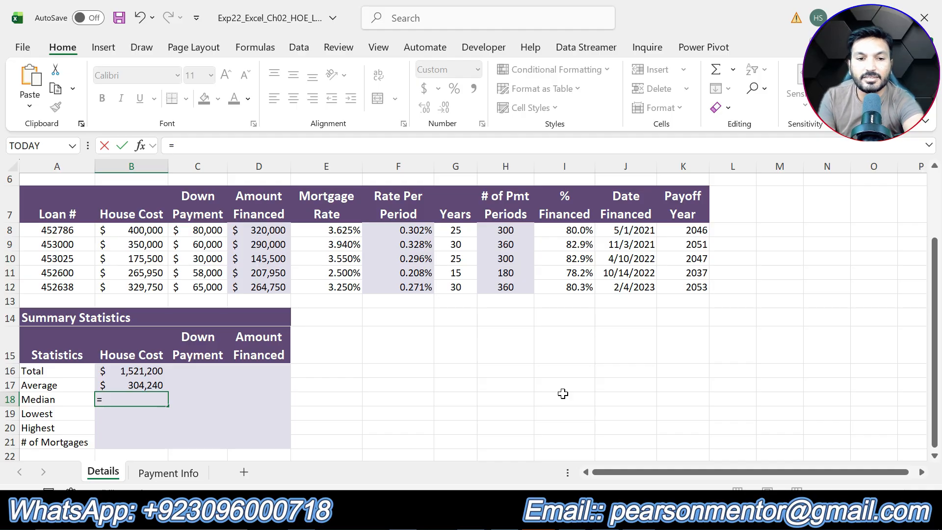
pyautogui.write('MED')
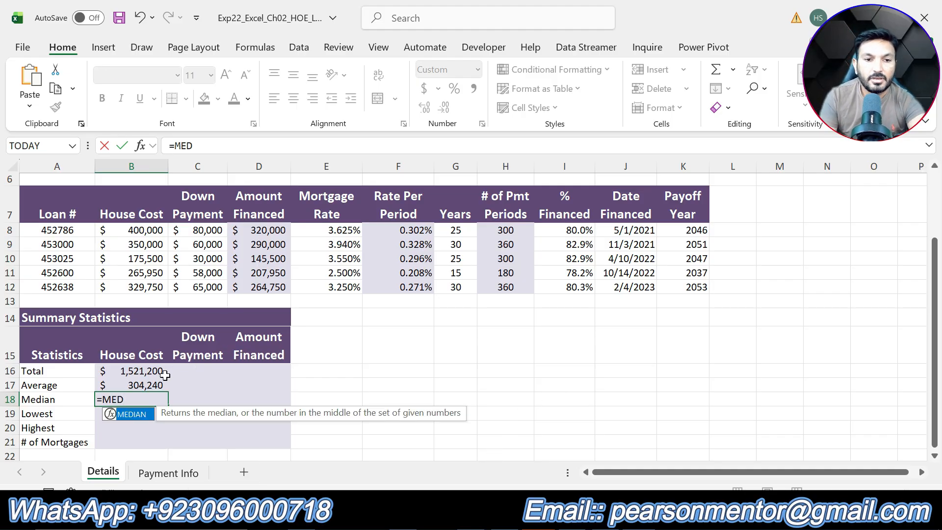
pyautogui.doubleClick(139, 413)
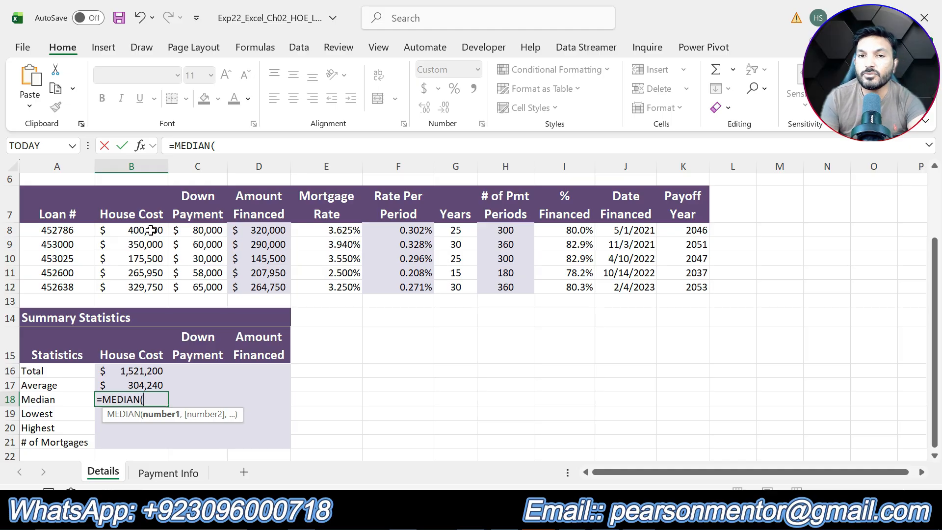
pyautogui.moveTo(150, 230); pyautogui.dragTo(147, 284)
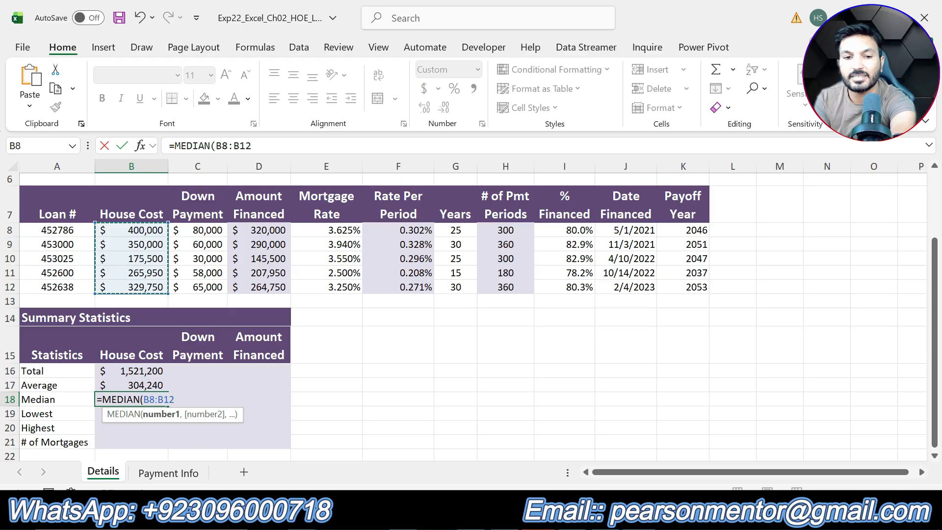
pyautogui.press('Return')
pyautogui.click(154, 401)
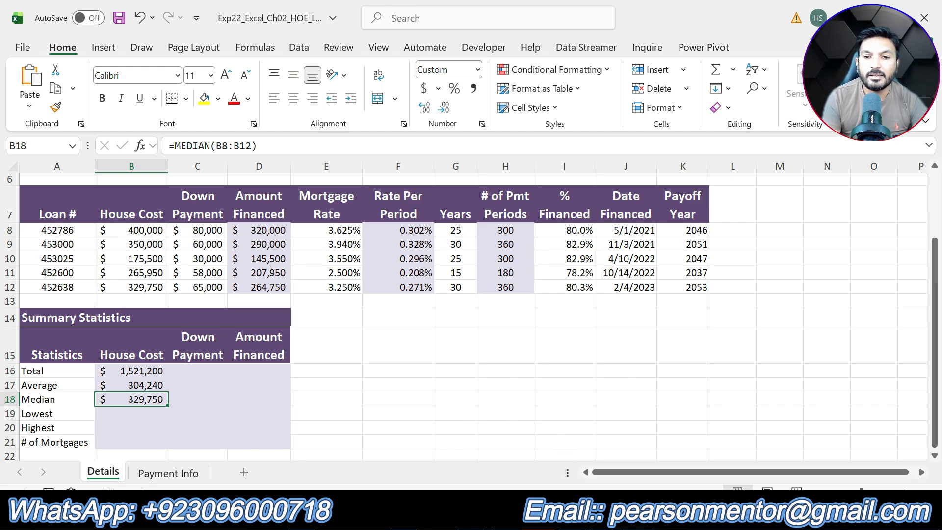
# - In the instructions, remove step 7's highlight, highlight step 8's instruction text in yellow, and return to the workbook
pyautogui.hotkey('alt', 'Tab')
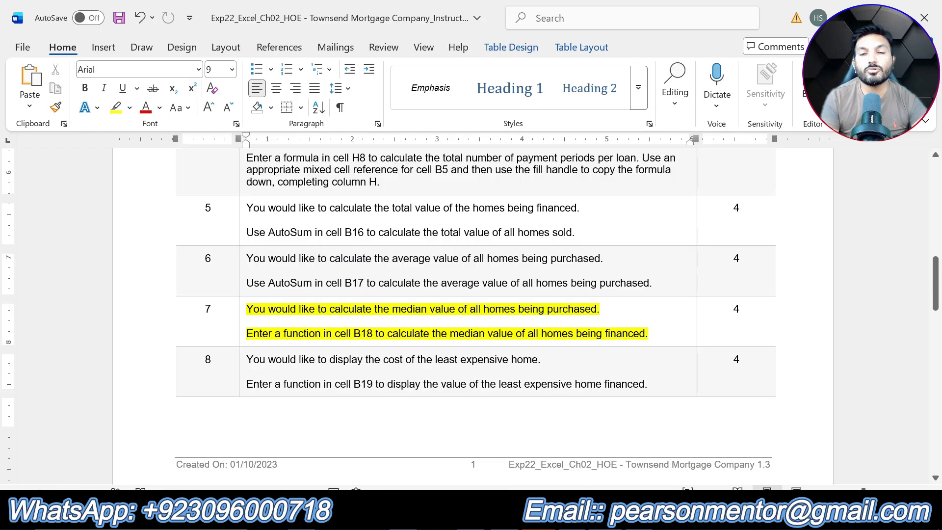
pyautogui.hotkey('ctrl', 'z')
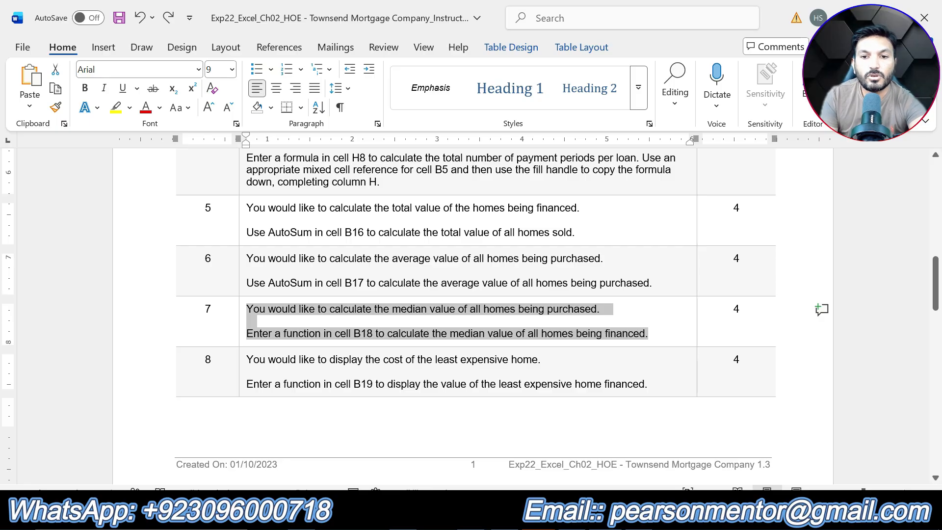
pyautogui.moveTo(649, 384); pyautogui.dragTo(246, 360)
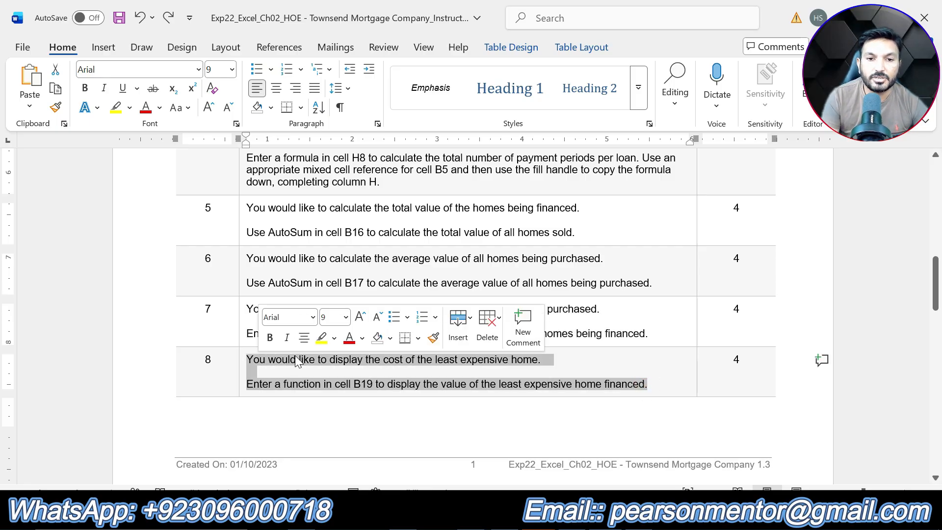
pyautogui.click(322, 338)
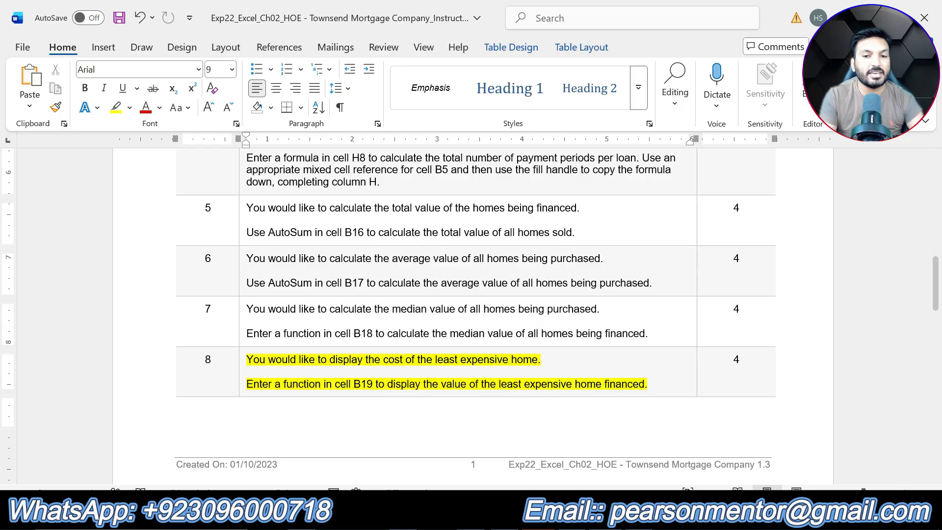
pyautogui.click(599, 516)
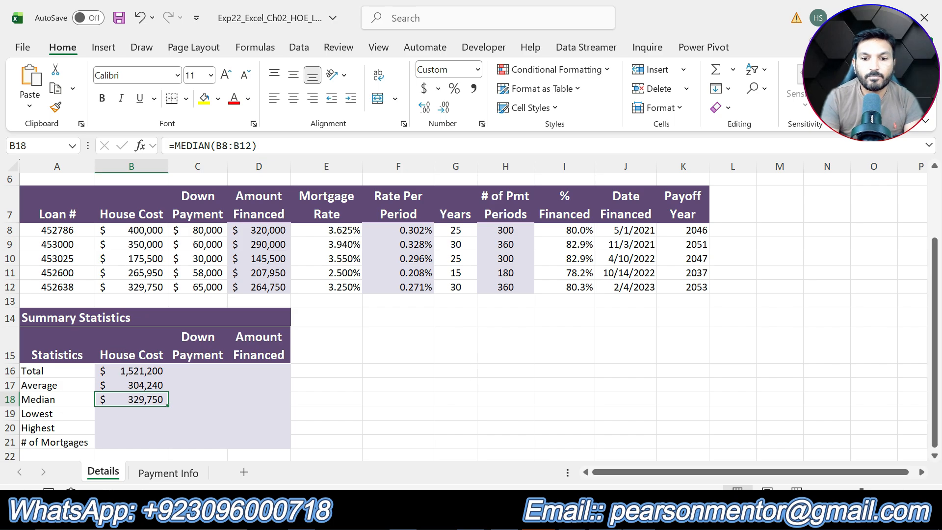
pyautogui.click(567, 516)
pyautogui.click(664, 383)
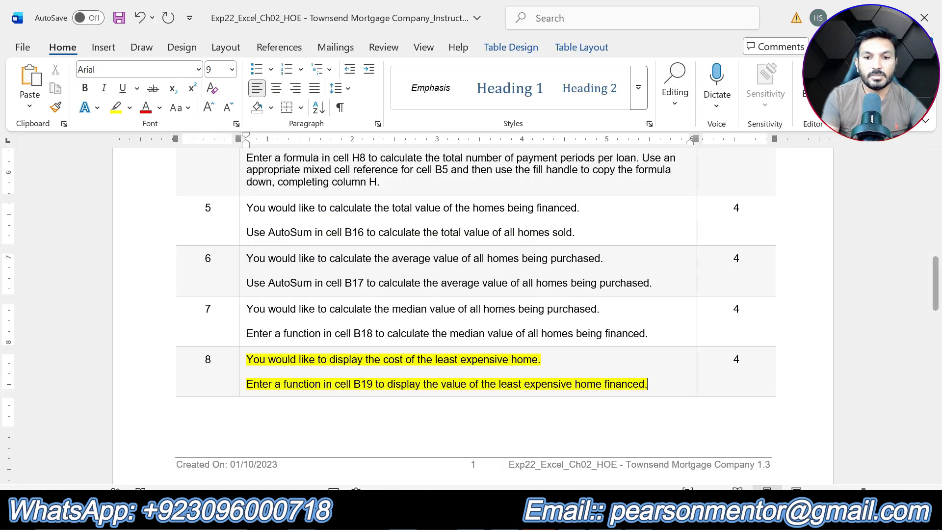
pyautogui.click(567, 516)
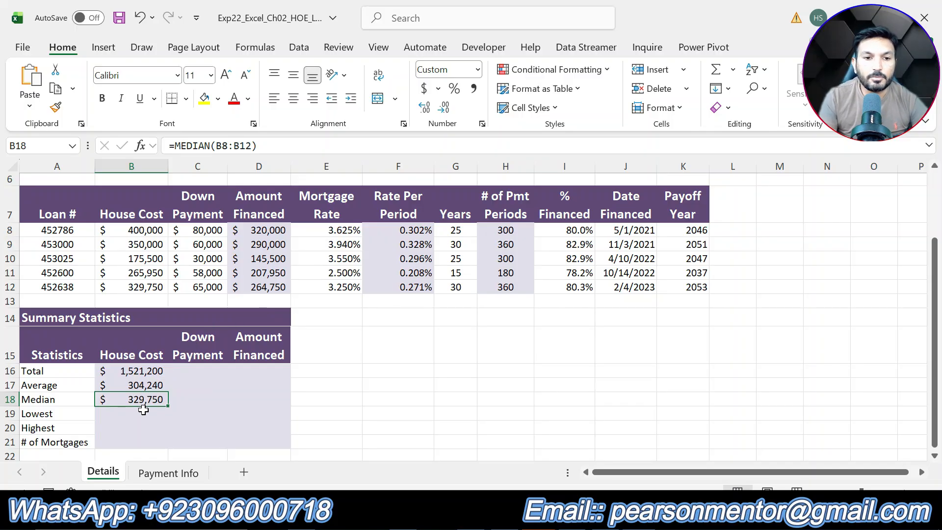
# - Enter a MIN function in cell B19 finding the lowest house cost in B8:B12
pyautogui.click(141, 412)
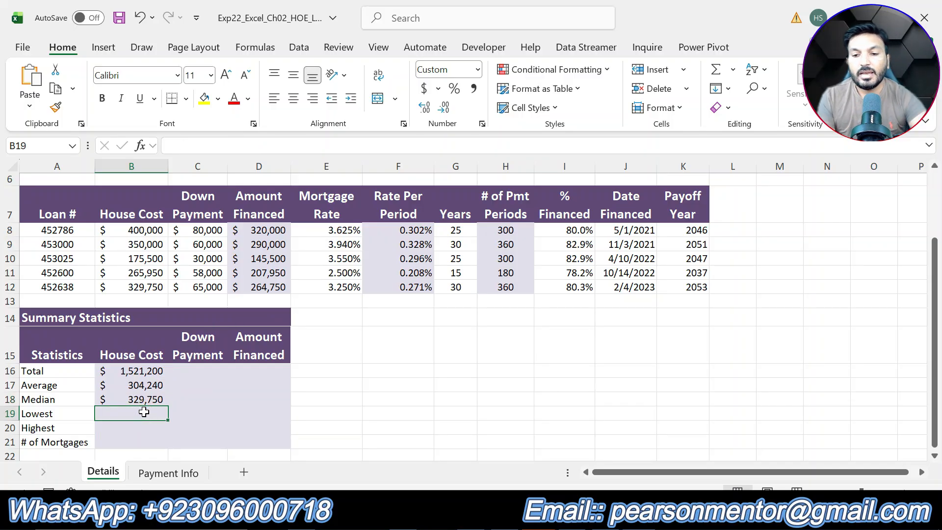
pyautogui.write('=MIN')
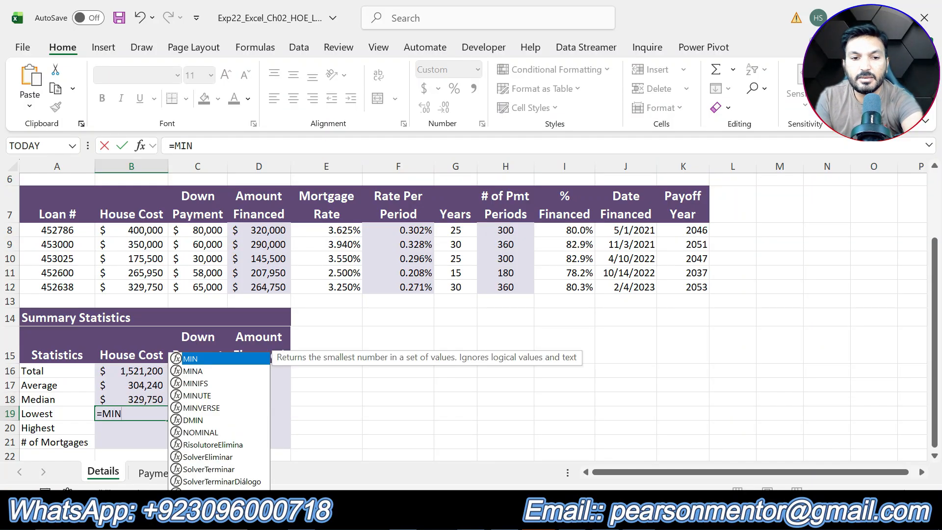
pyautogui.click(198, 358)
pyautogui.click(198, 358)
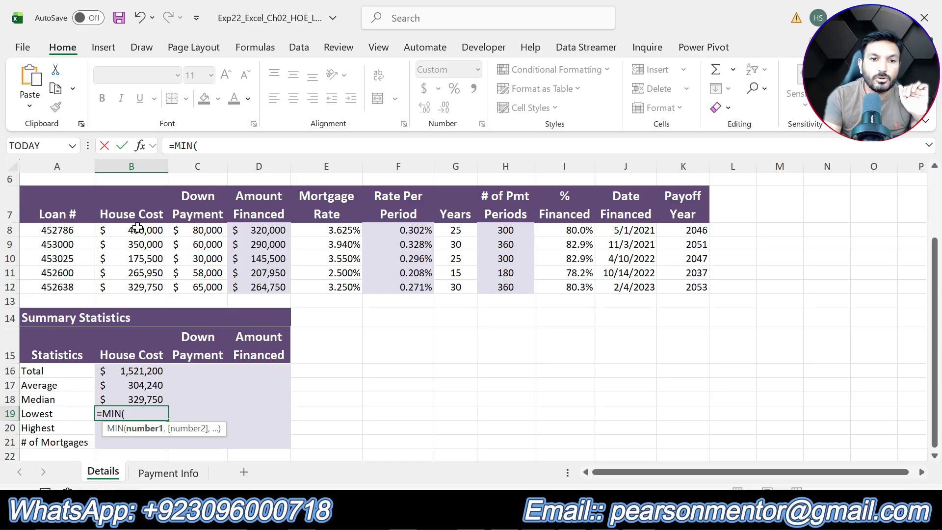
pyautogui.moveTo(135, 230); pyautogui.dragTo(140, 287)
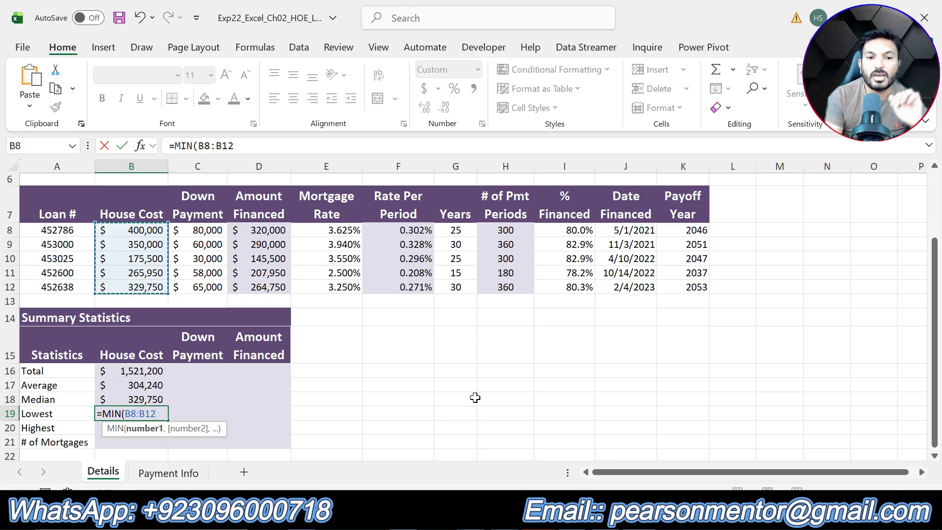
pyautogui.press('Return')
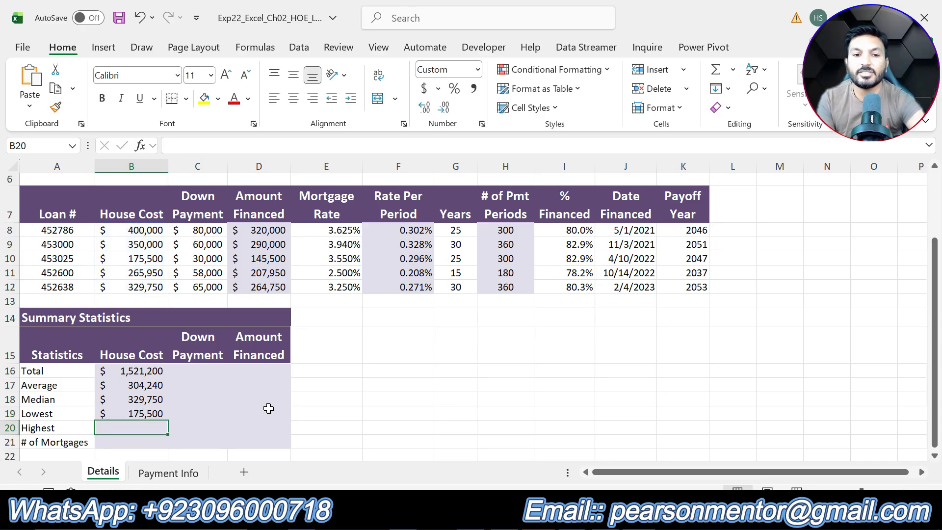
pyautogui.click(149, 413)
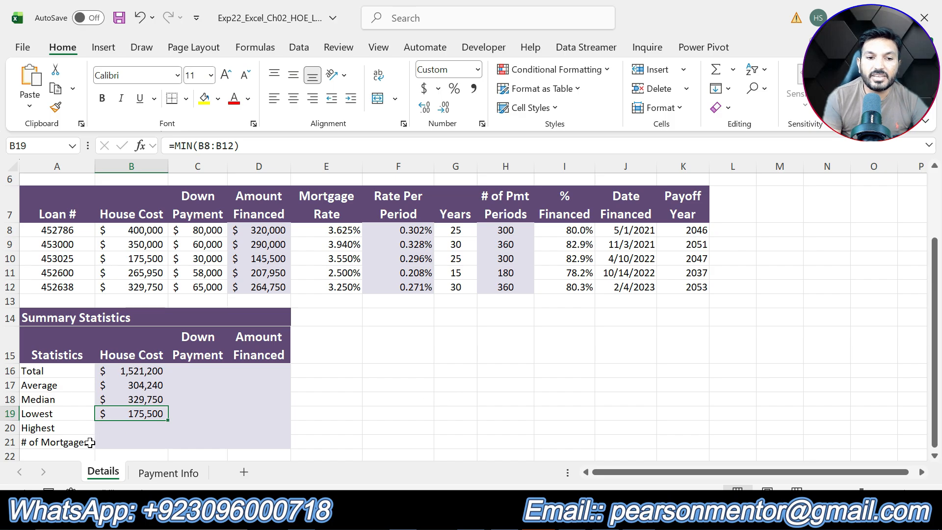
# - In the instructions, highlight step 9's instruction text in yellow and return to the workbook
pyautogui.hotkey('alt', 'Tab')
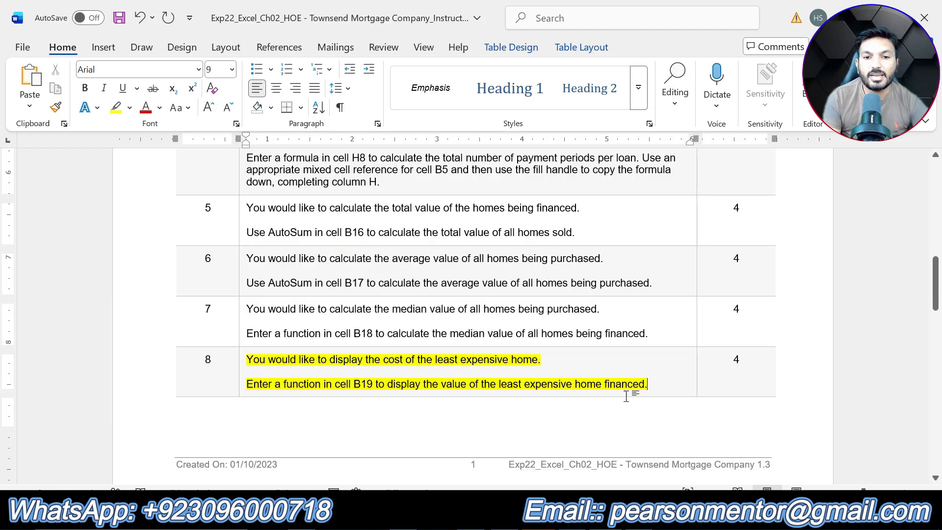
pyautogui.scroll(-1, 629, 382)
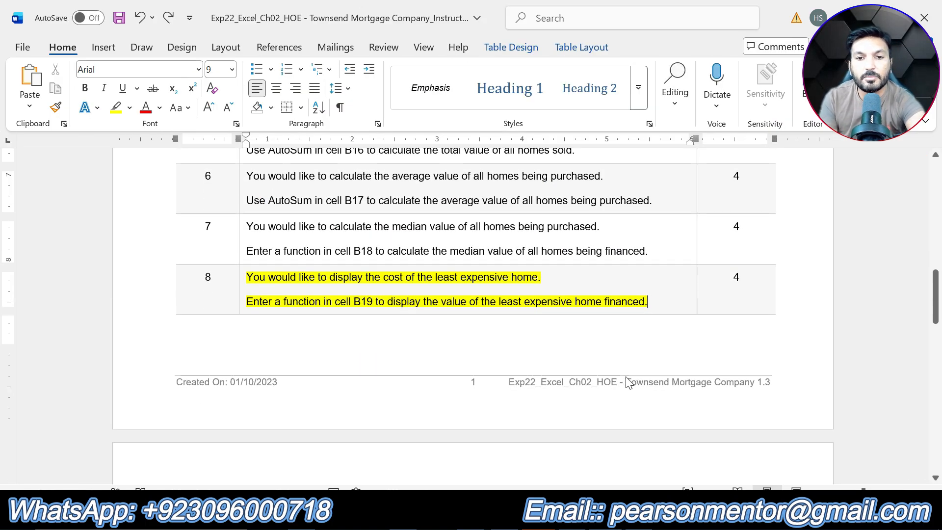
pyautogui.scroll(-10, 626, 380)
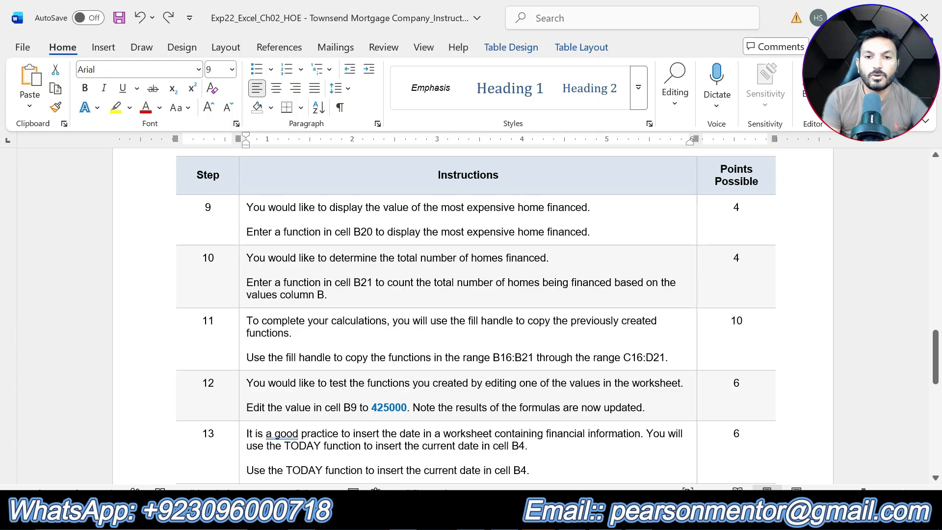
pyautogui.moveTo(590, 232); pyautogui.dragTo(247, 208)
pyautogui.click(310, 178)
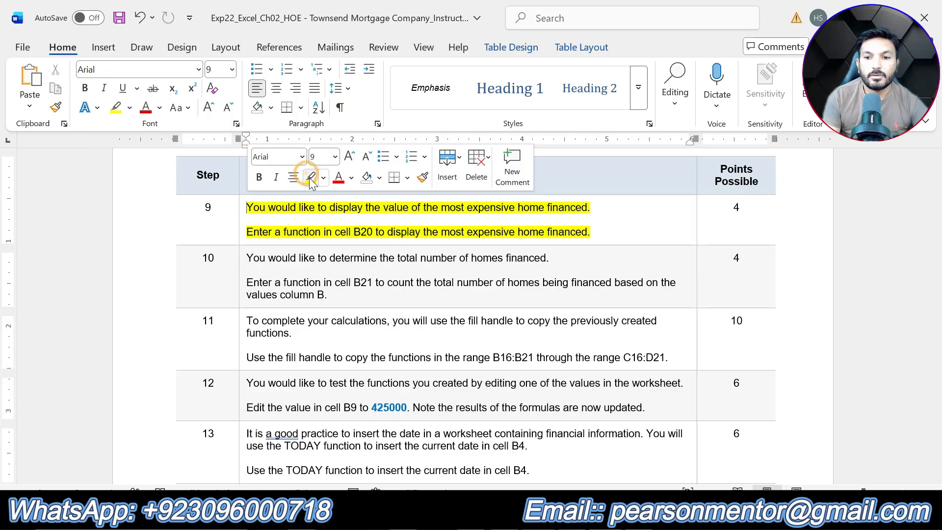
pyautogui.click(592, 233)
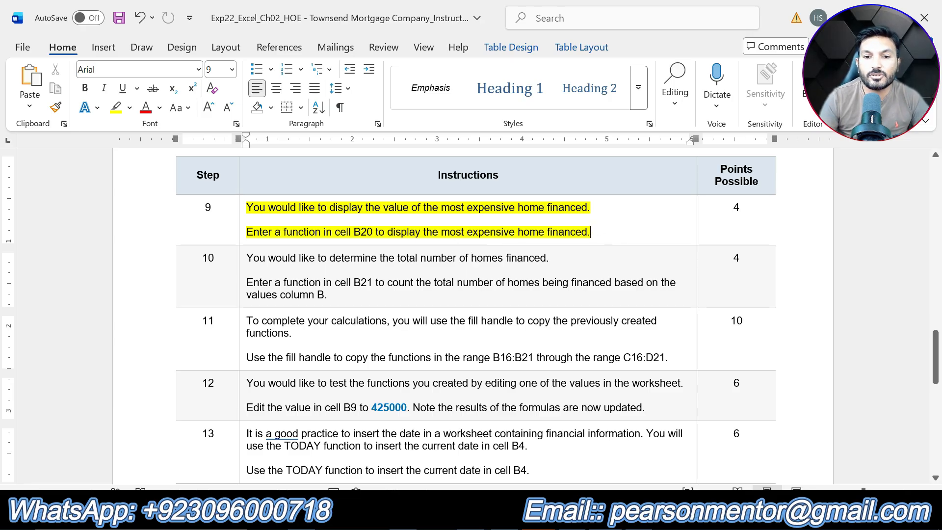
pyautogui.hotkey('alt', 'Tab')
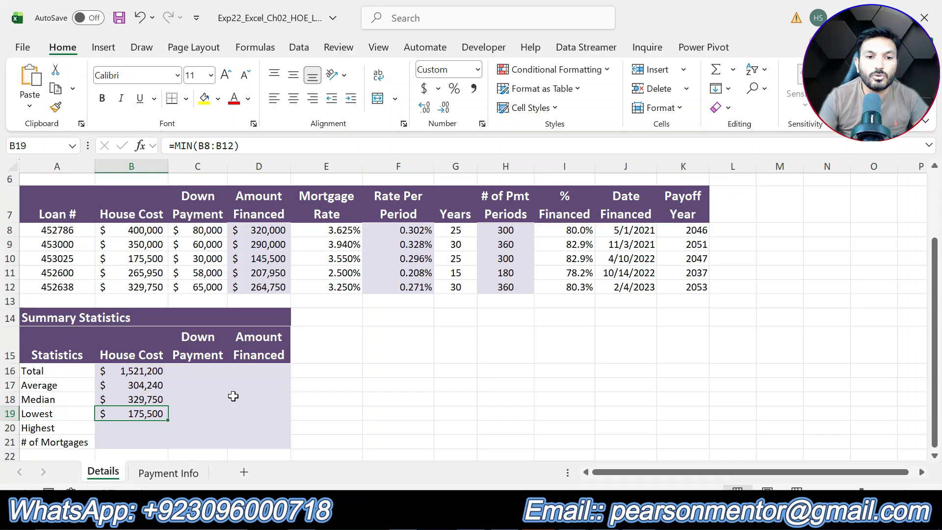
# - Enter a MAX function in cell B20 finding the highest house cost in B8:B12
pyautogui.click(146, 431)
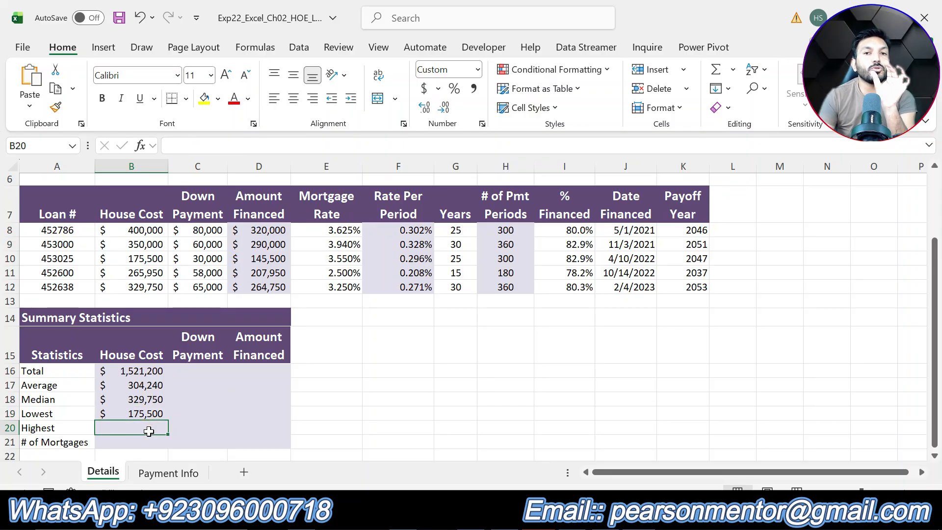
pyautogui.write('=')
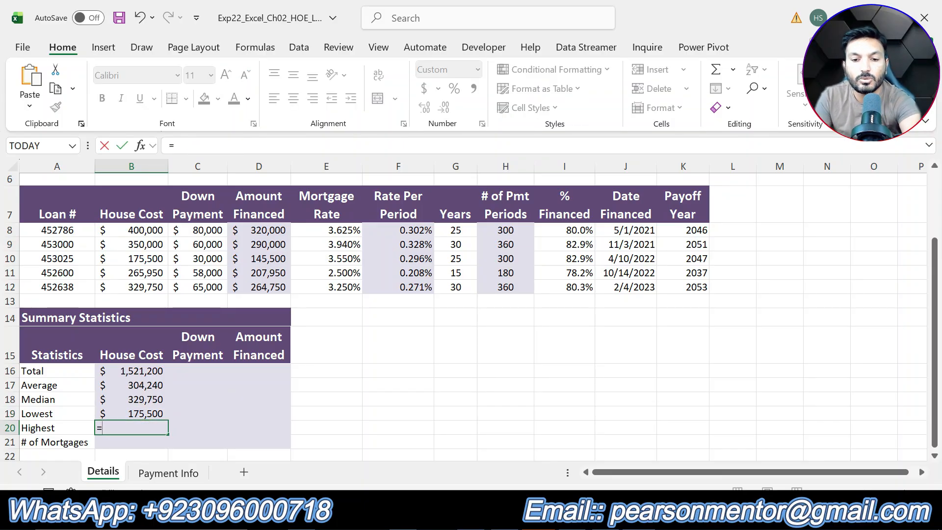
pyautogui.write('MAX')
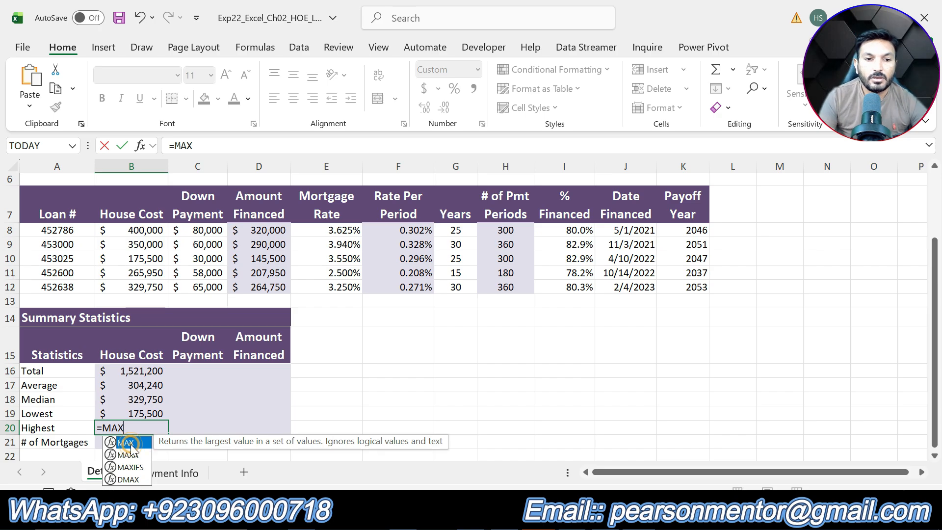
pyautogui.doubleClick(126, 443)
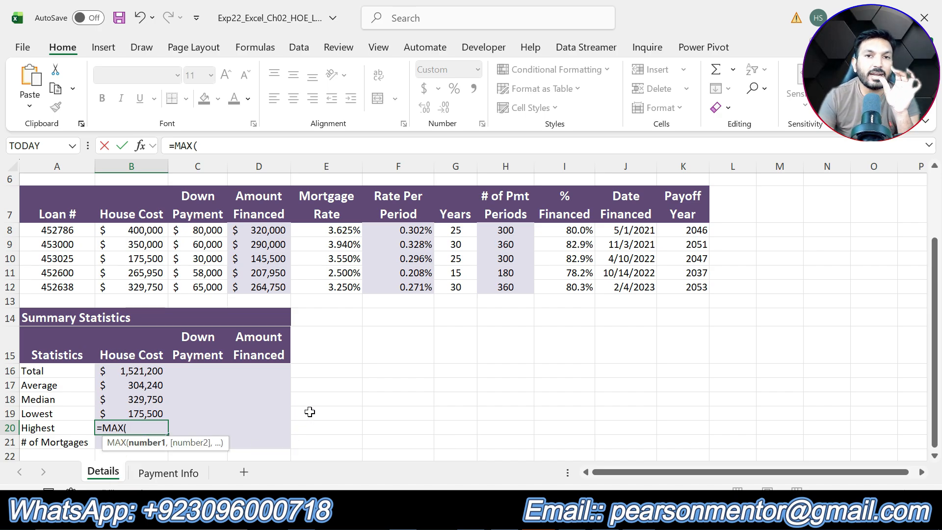
pyautogui.click(146, 230)
pyautogui.moveTo(147, 230); pyautogui.dragTo(148, 288)
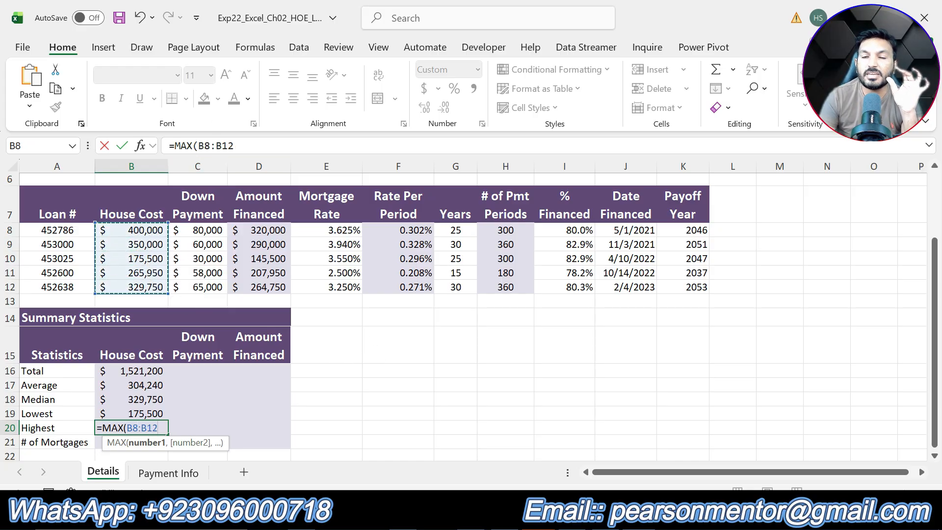
pyautogui.press('Return')
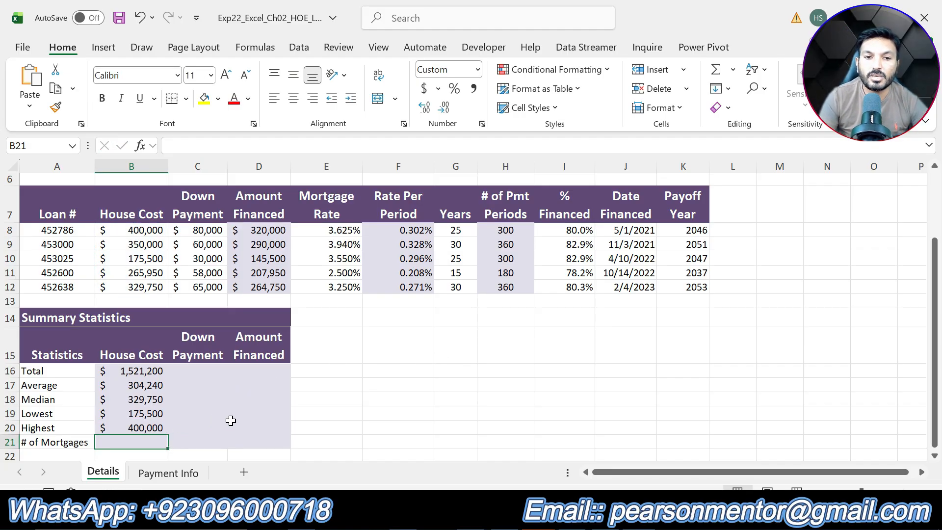
# - In the instructions, remove step 9's highlight, highlight step 10's instruction text in yellow, and return to the workbook
pyautogui.hotkey('alt', 'Tab')
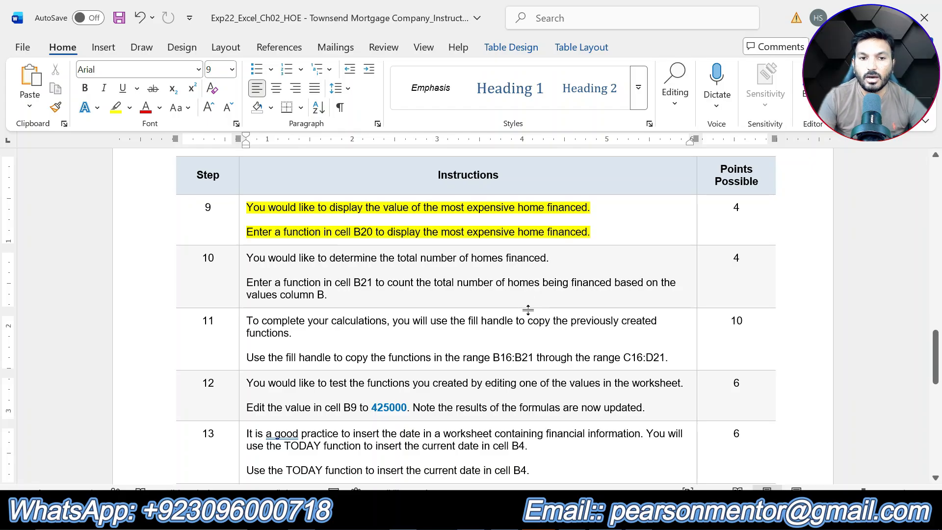
pyautogui.scroll(-10, 528, 309)
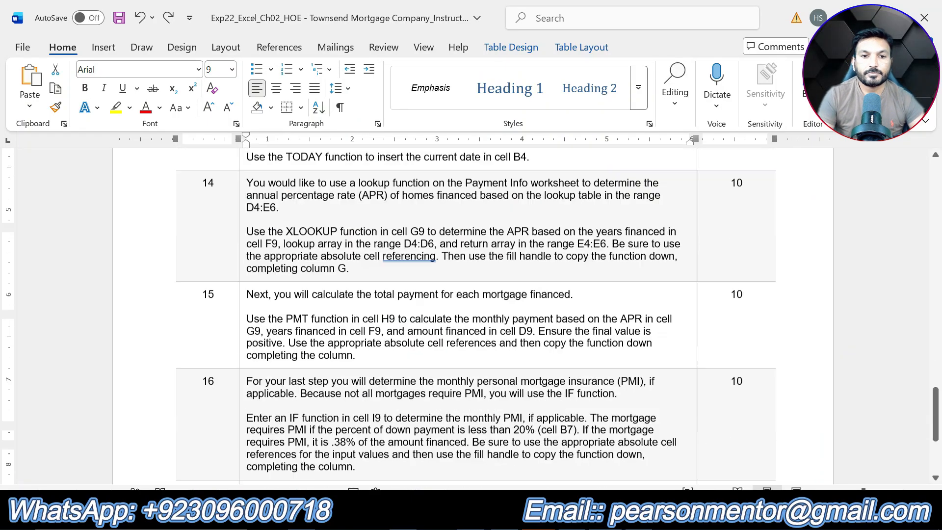
pyautogui.scroll(11, 528, 309)
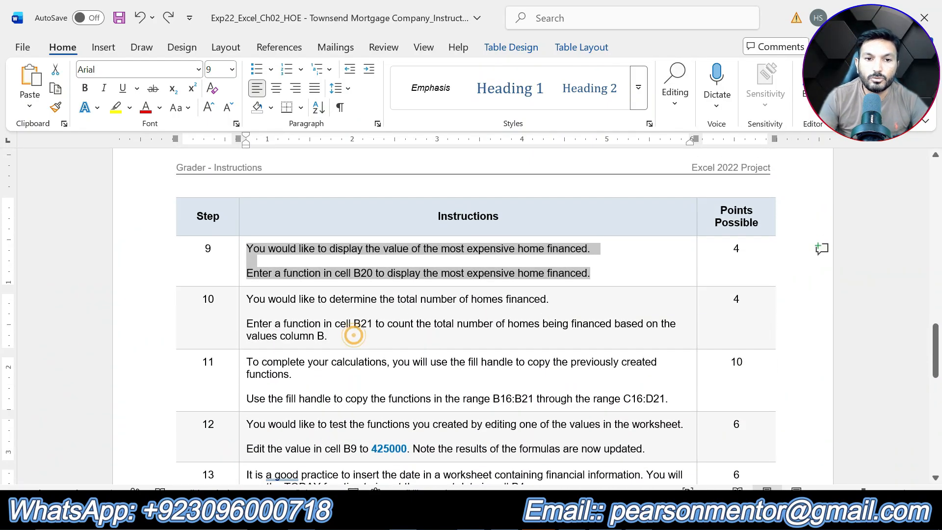
pyautogui.moveTo(354, 332); pyautogui.dragTo(324, 288)
pyautogui.click(322, 275)
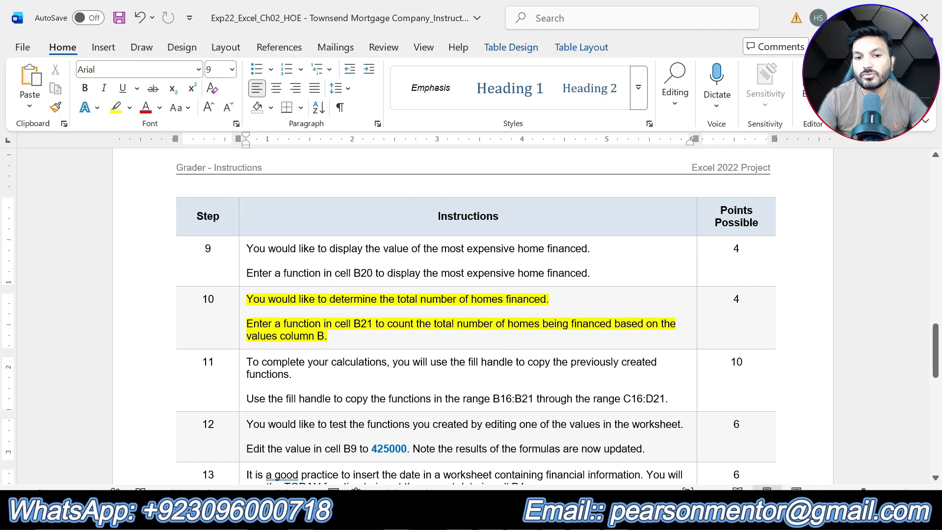
pyautogui.hotkey('alt', 'Tab')
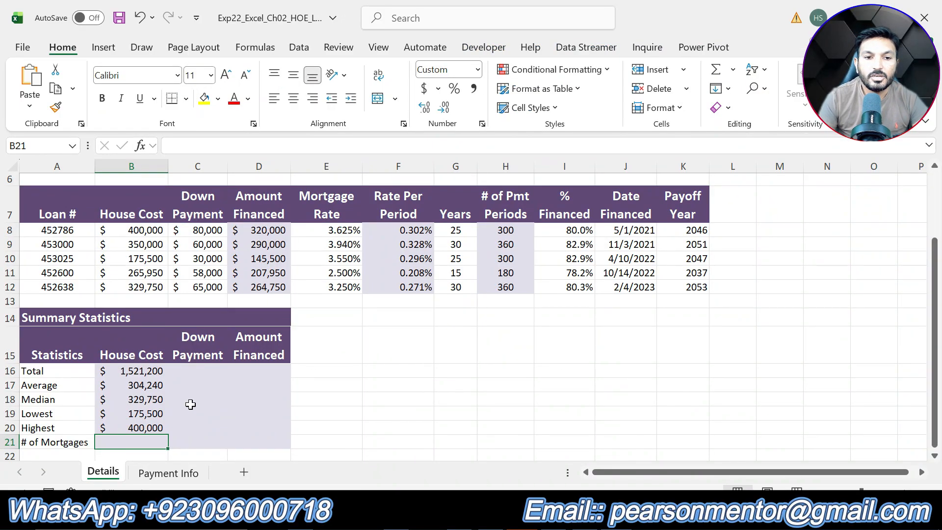
# - Enter a COUNT function in cell B21 counting the house costs in B8:B12
pyautogui.click(134, 442)
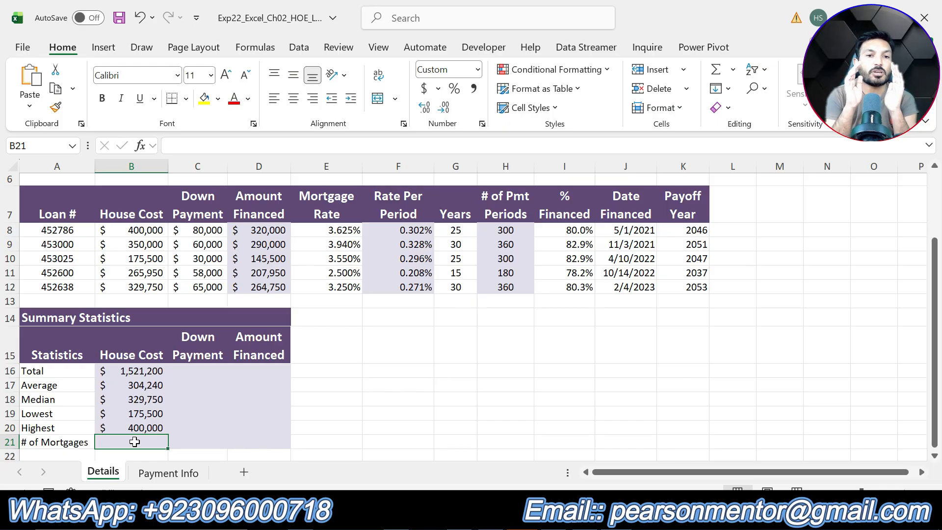
pyautogui.write('=')
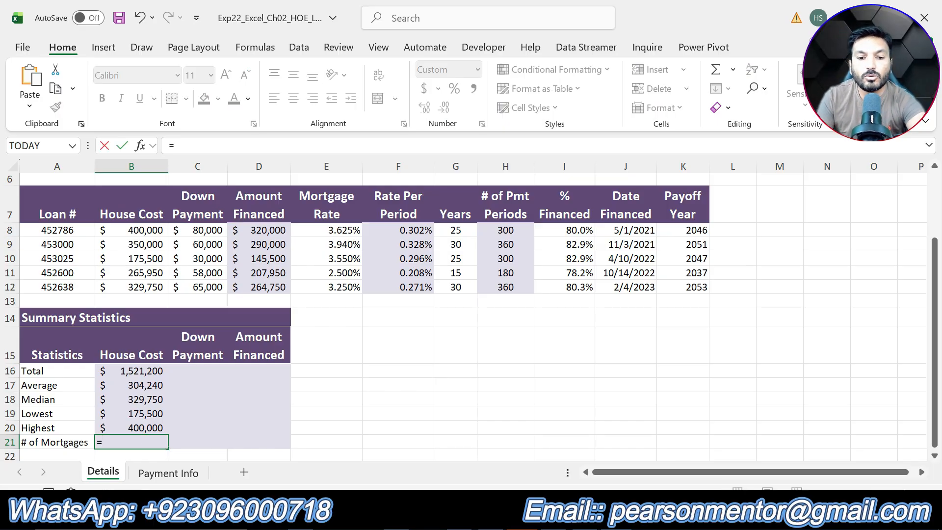
pyautogui.write('COI')
pyautogui.press('BackSpace')
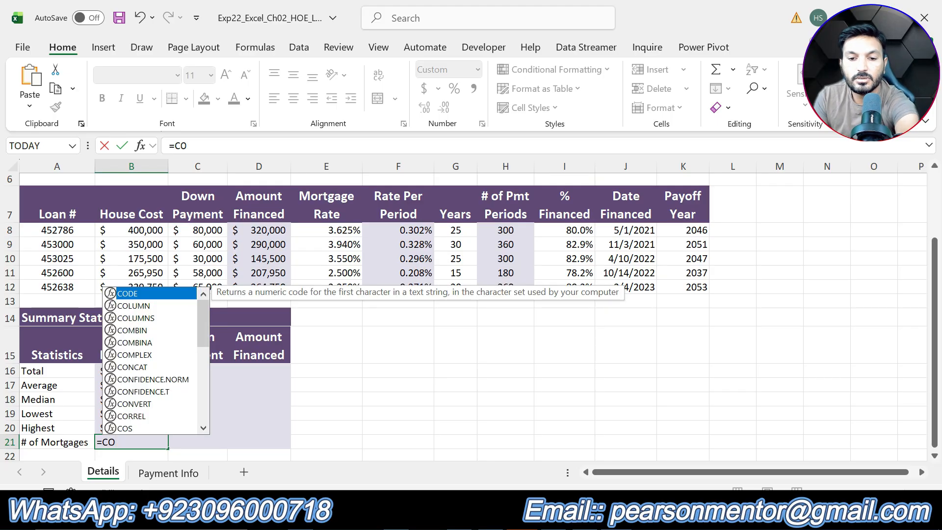
pyautogui.write('U')
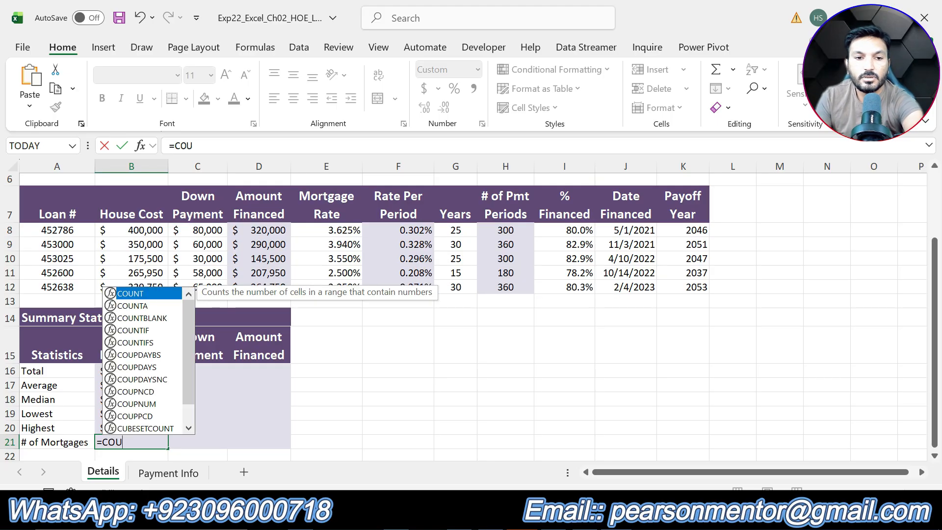
pyautogui.doubleClick(145, 293)
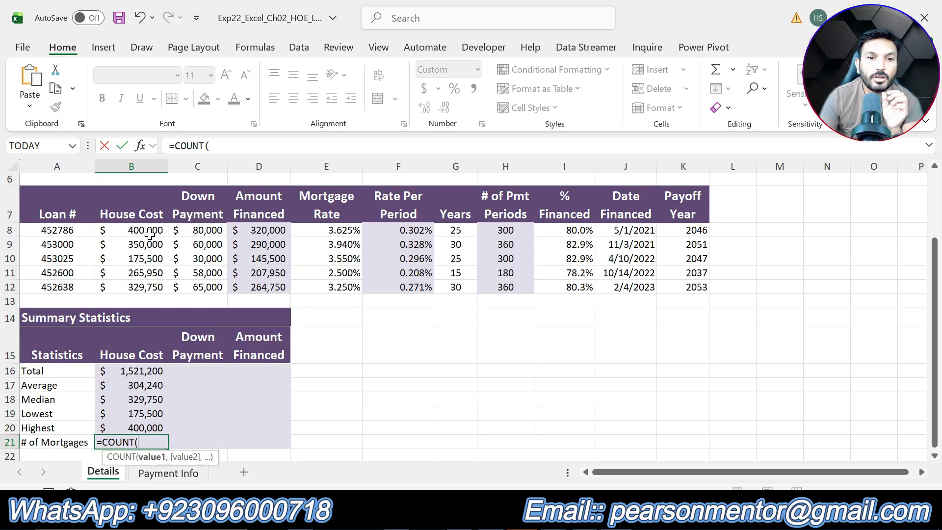
pyautogui.moveTo(148, 231); pyautogui.dragTo(150, 286)
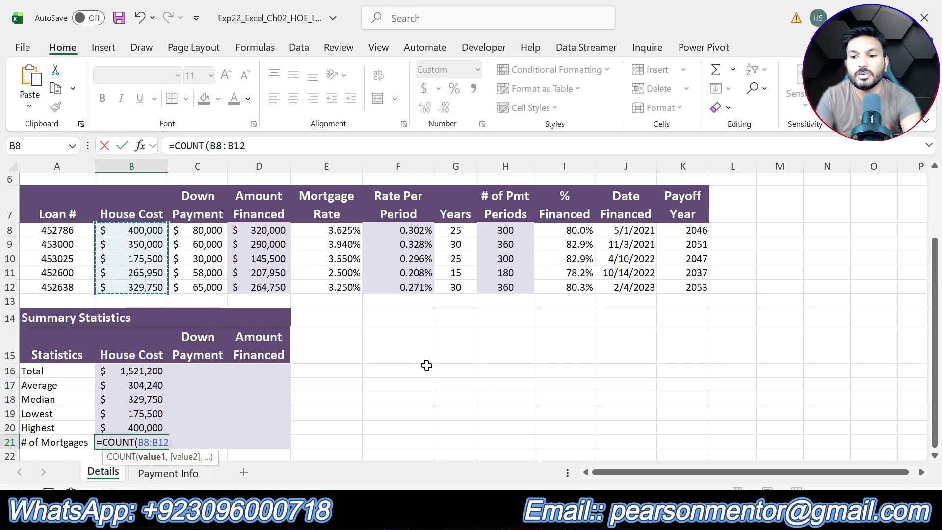
pyautogui.press('Return')
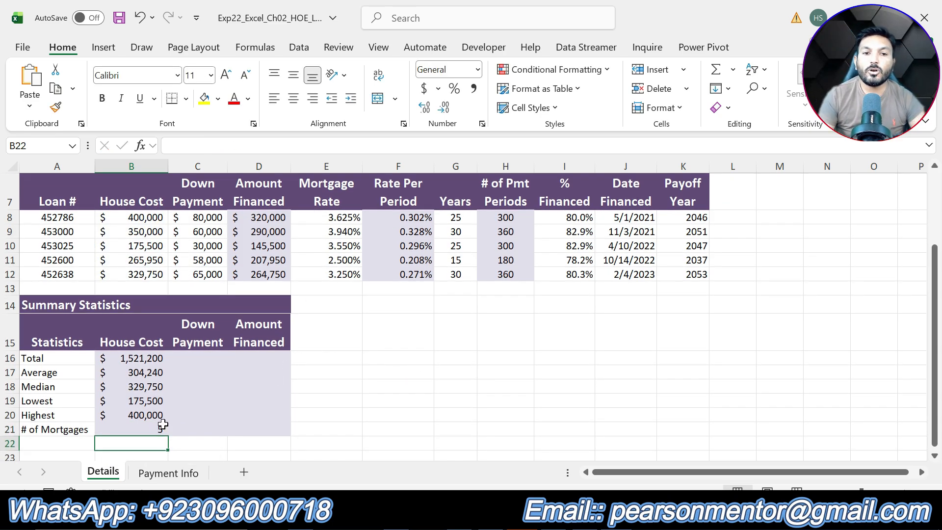
pyautogui.scroll(2, 435, 399)
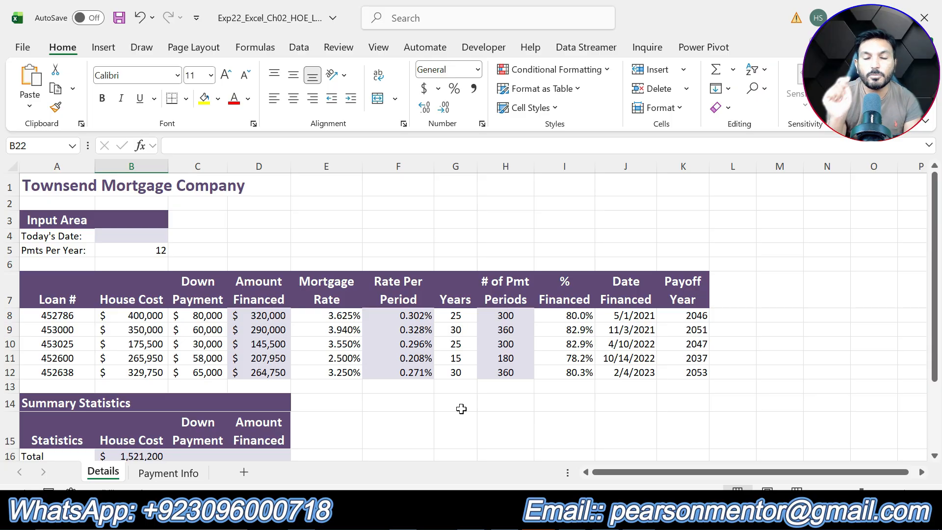
pyautogui.click(766, 370)
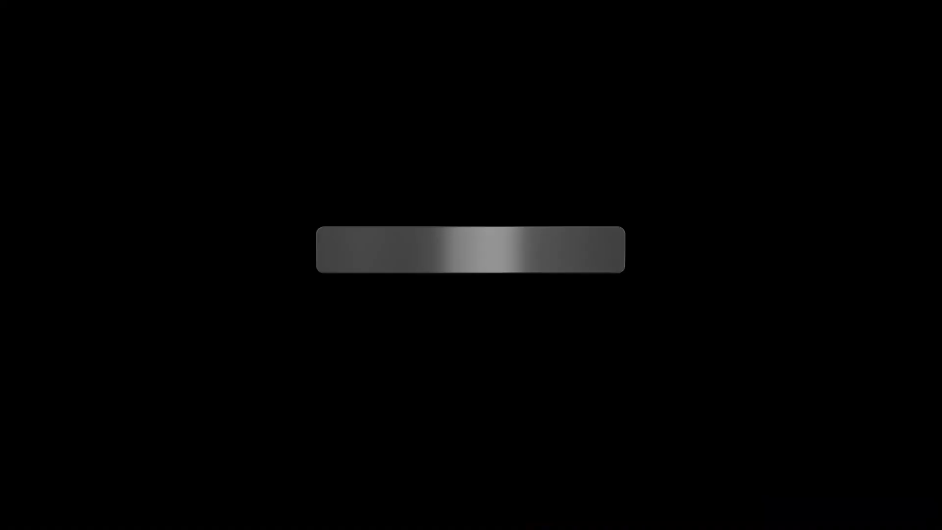